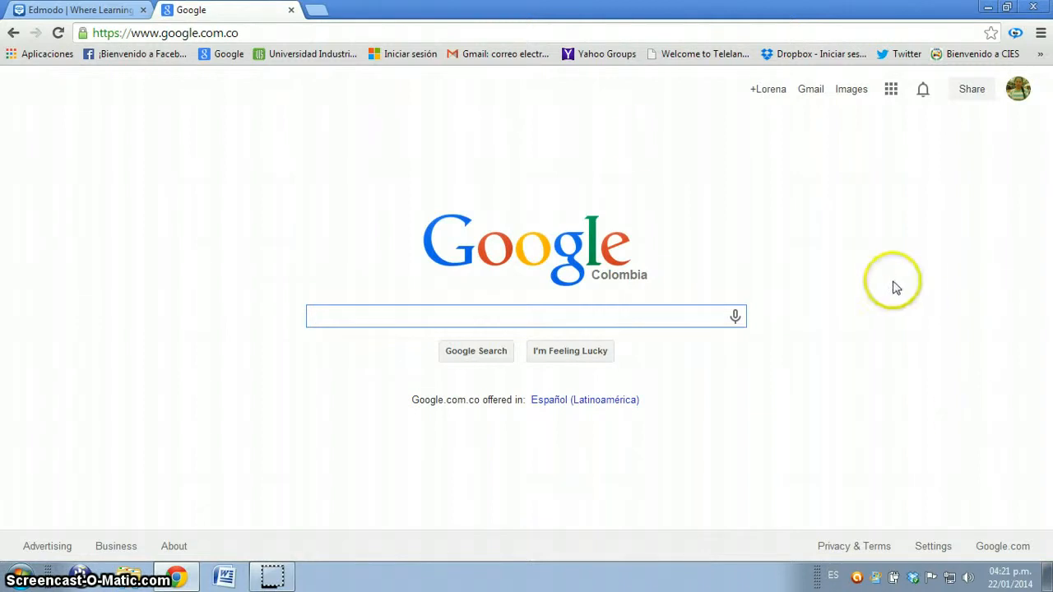
Step: Open edmodo.com and switch the site's language to English
{"action": "left_click", "coordinate": [445, 33]}
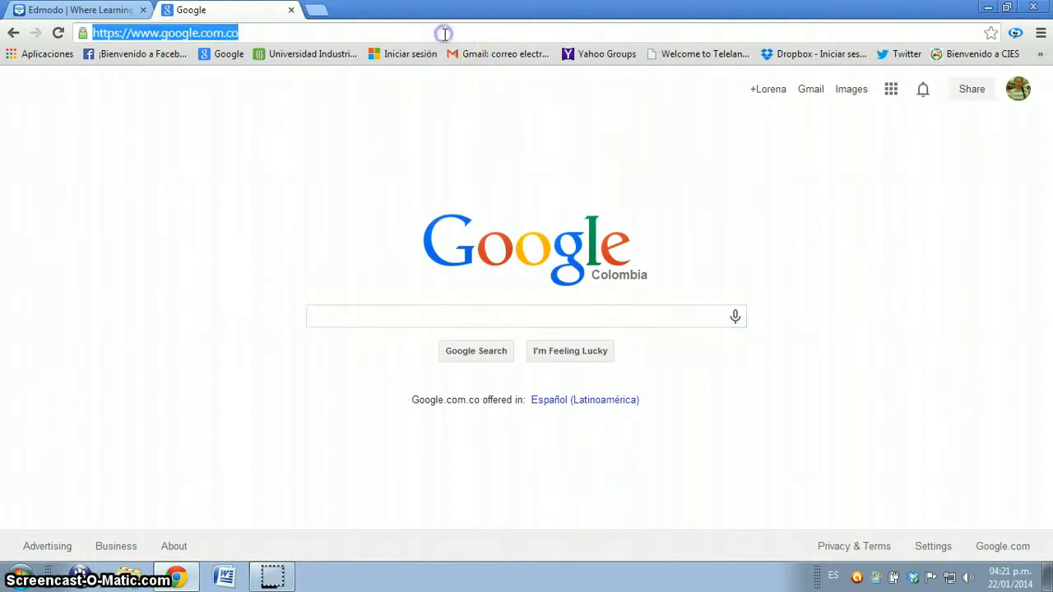
{"action": "type", "text": "edmodo.com"}
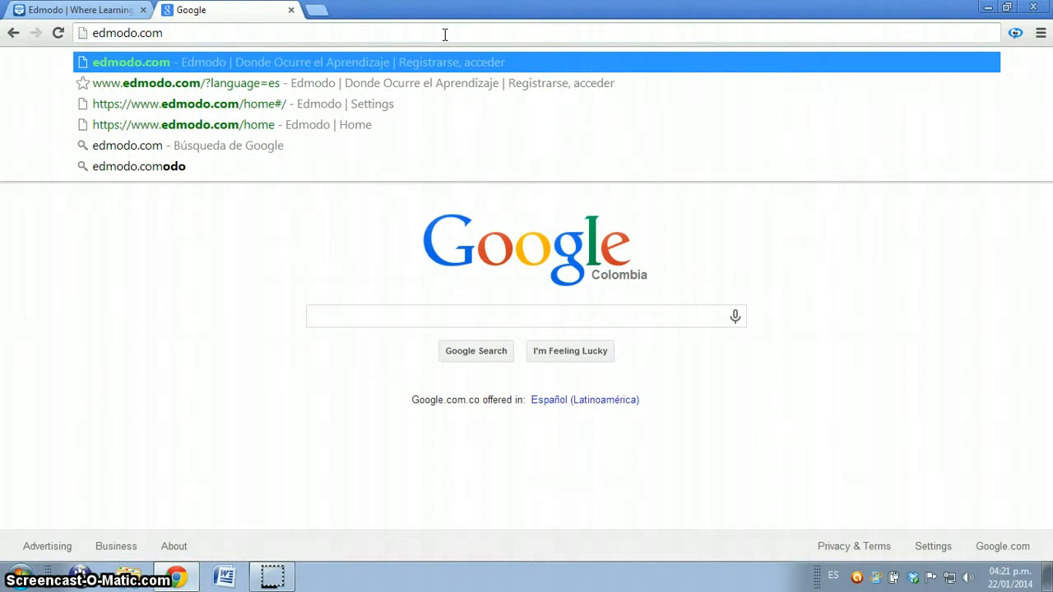
{"action": "key", "text": "Return"}
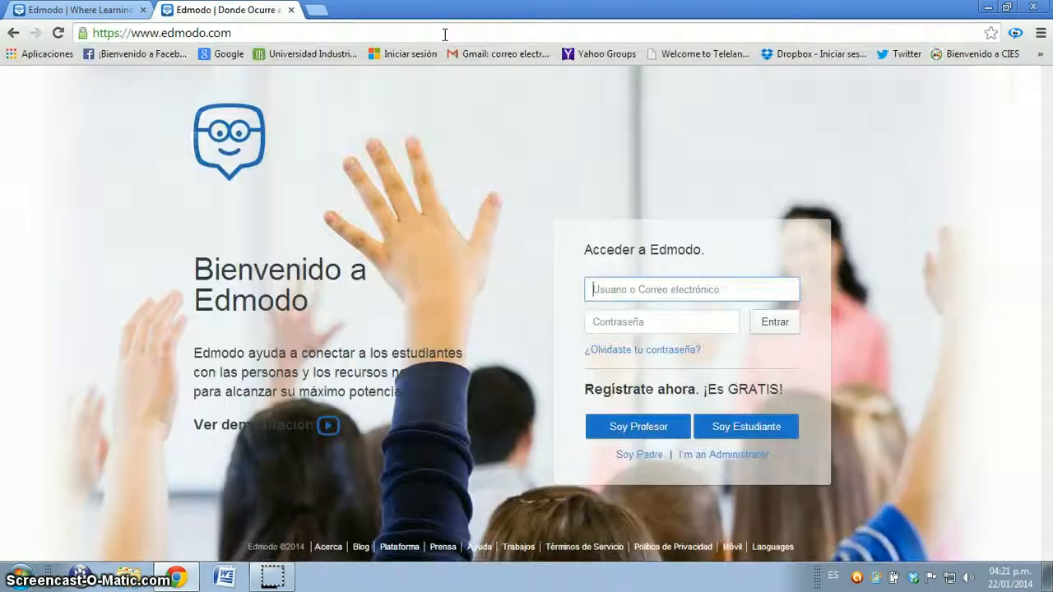
{"action": "left_click", "coordinate": [774, 546]}
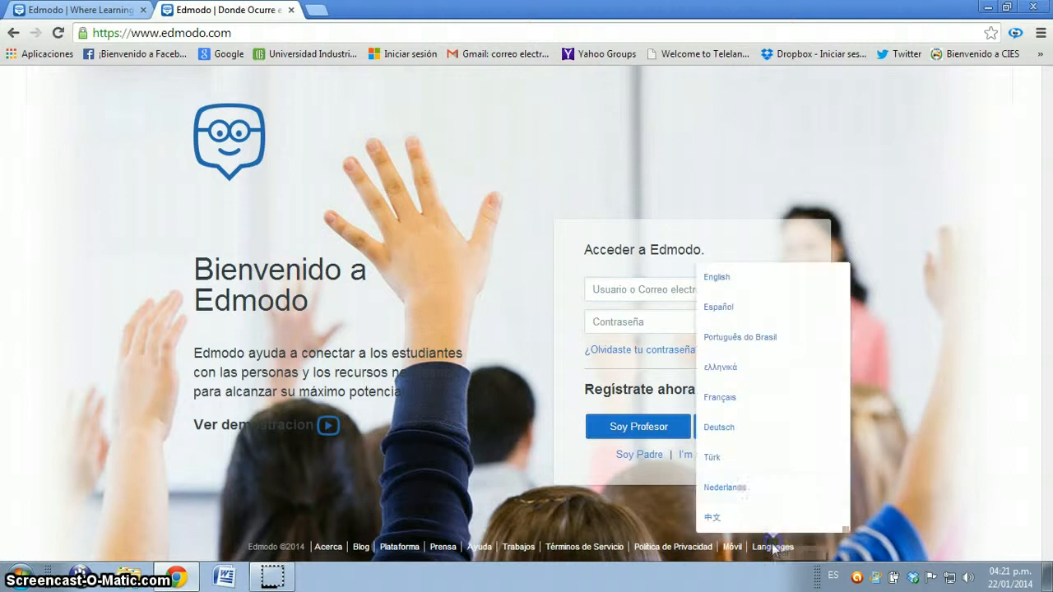
{"action": "left_click", "coordinate": [716, 277]}
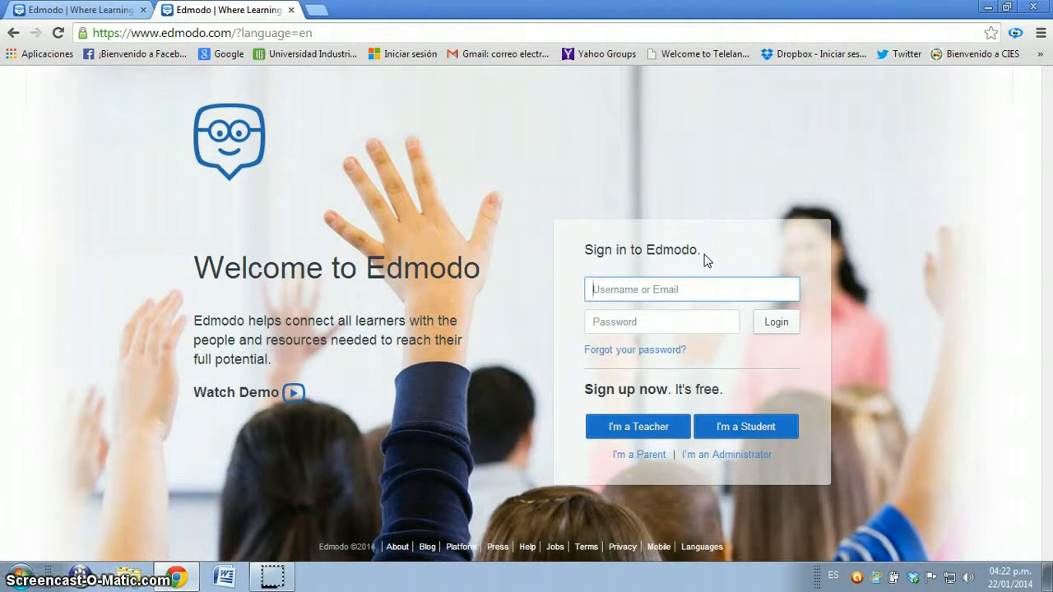
Step: Start a teacher sign-up, set the title to Ms. and fill in the teacher's first and last name
{"action": "left_click", "coordinate": [623, 430]}
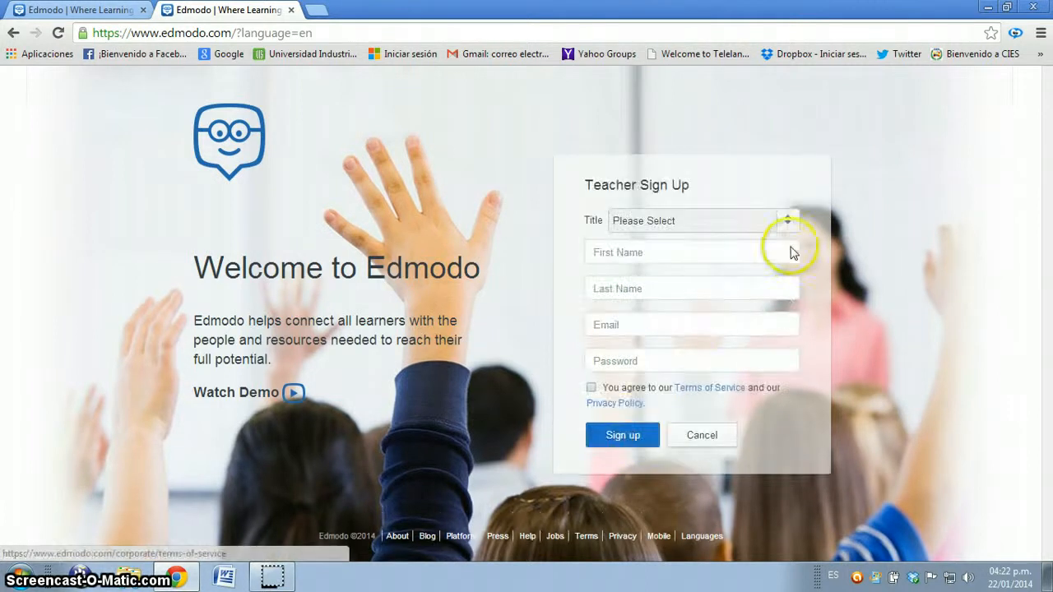
{"action": "left_click", "coordinate": [788, 220]}
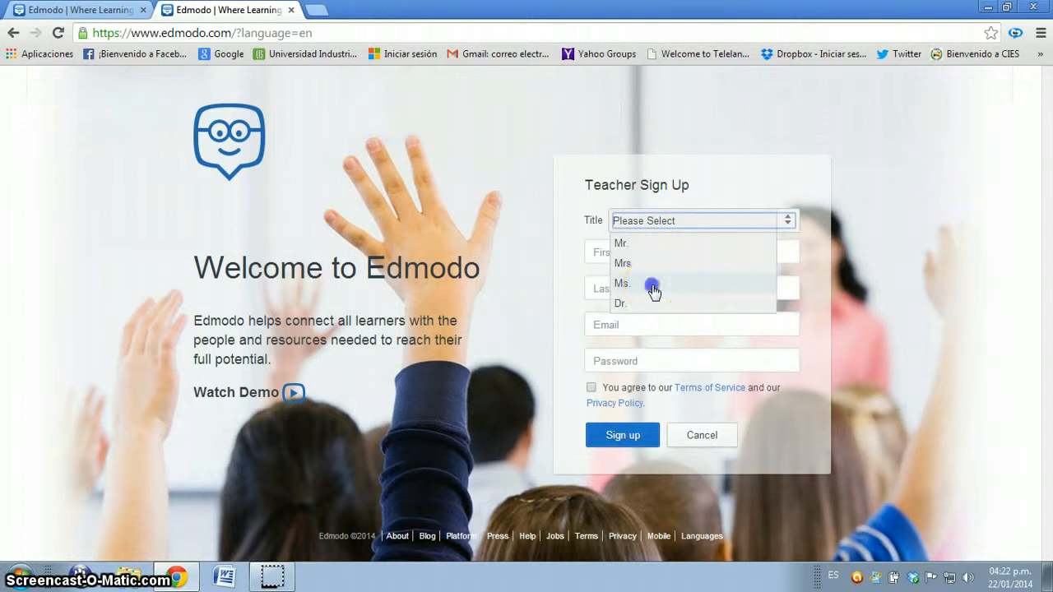
{"action": "left_click", "coordinate": [654, 290]}
{"action": "left_click", "coordinate": [661, 254]}
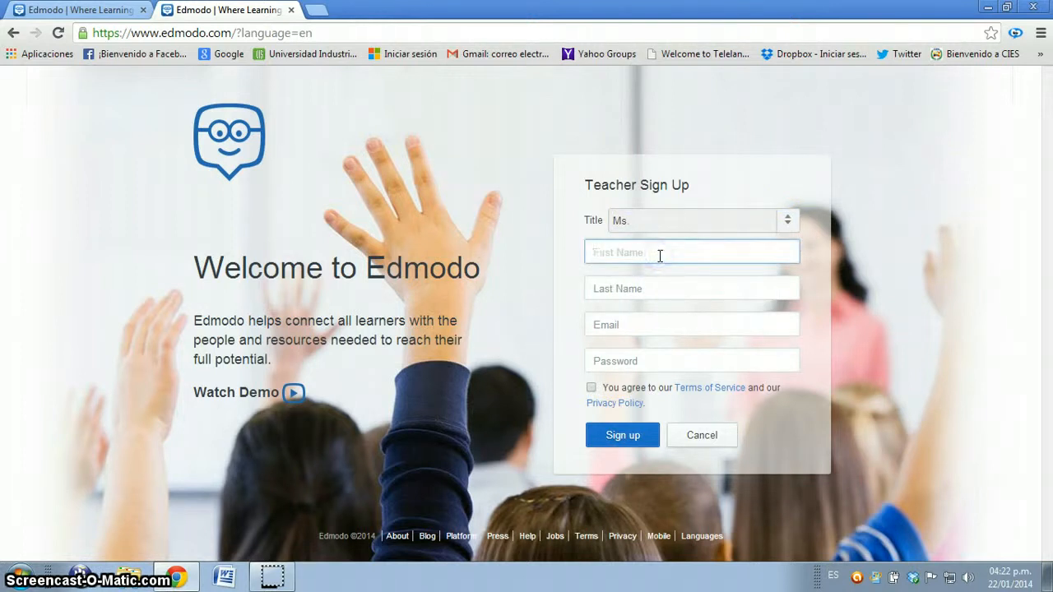
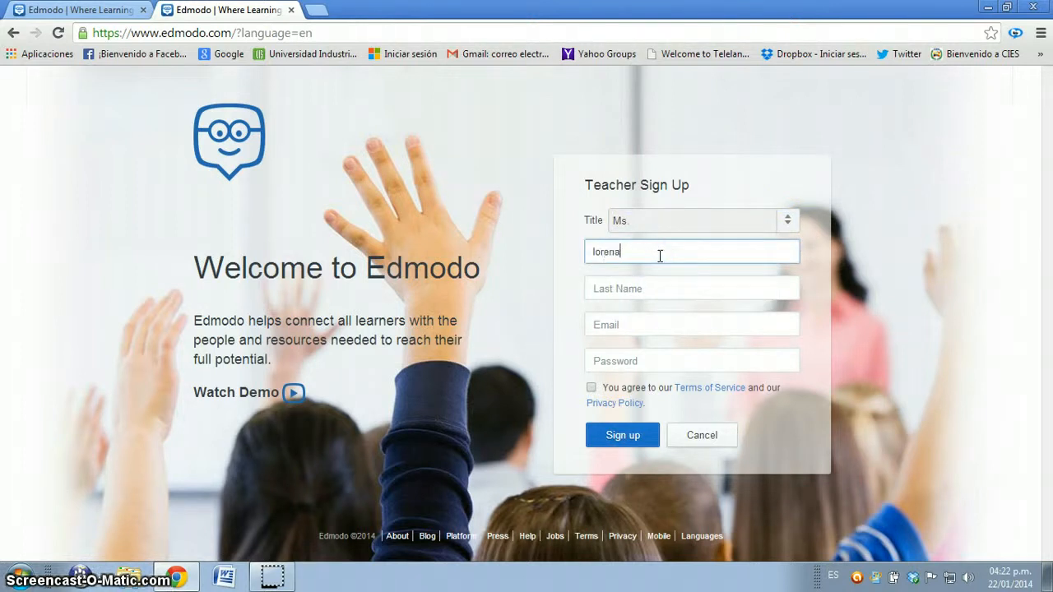
{"action": "key", "text": "Tab"}
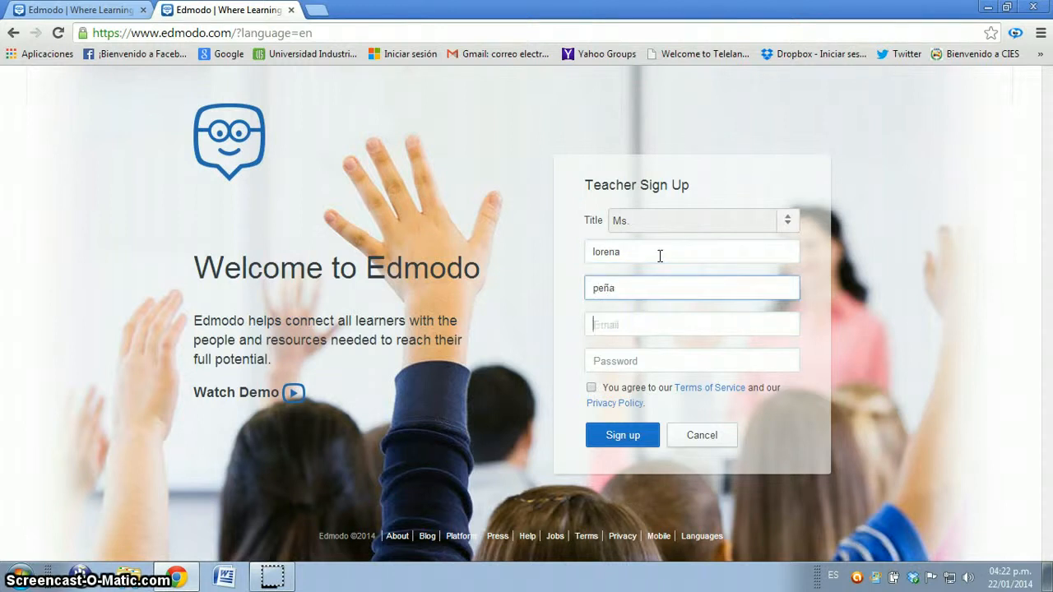
Step: Fill in the teacher's e-mail address in the sign-up form
{"action": "key", "text": "Tab"}
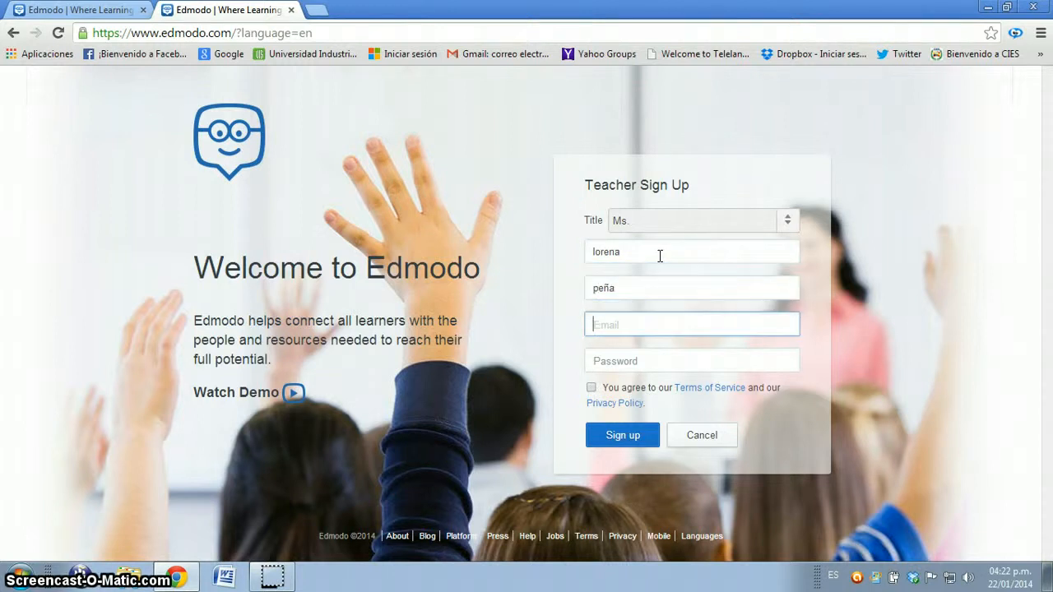
{"action": "type", "text": "email"}
{"action": "key", "text": "BackSpace"}
{"action": "key", "text": "BackSpace"}
{"action": "key", "text": "BackSpace"}
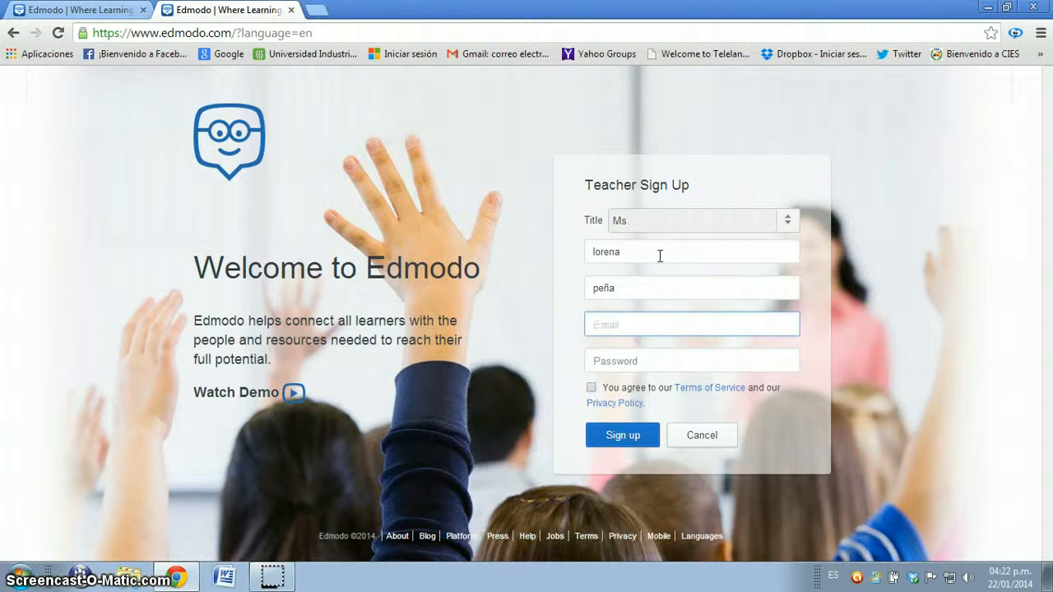
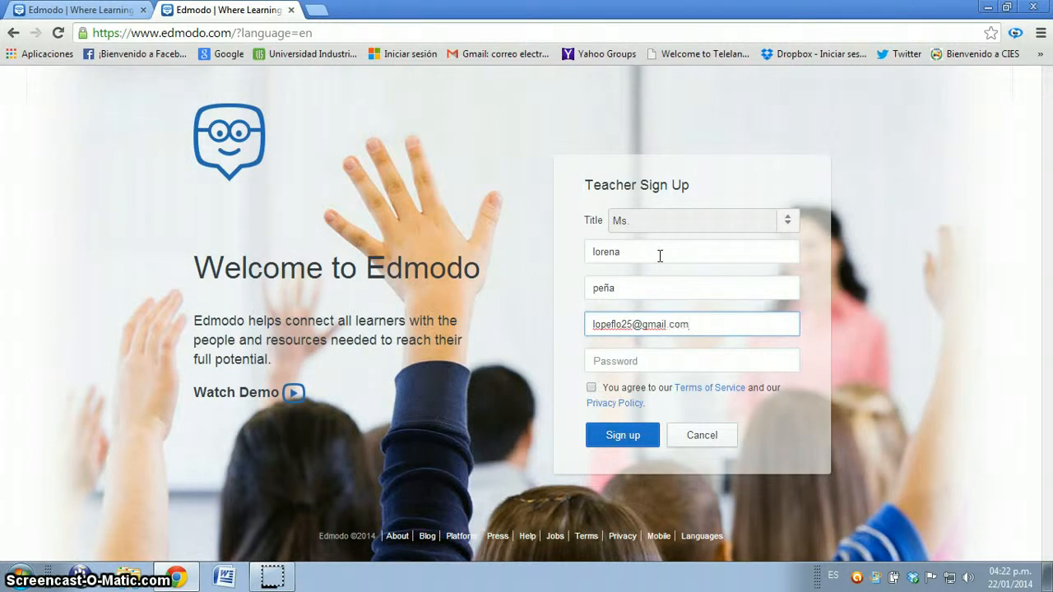
Step: Enter the account password, agree to the Terms of Service and Privacy Policy, and try to submit the teacher sign-up
{"action": "key", "text": "Tab"}
{"action": "type", "text": "****"}
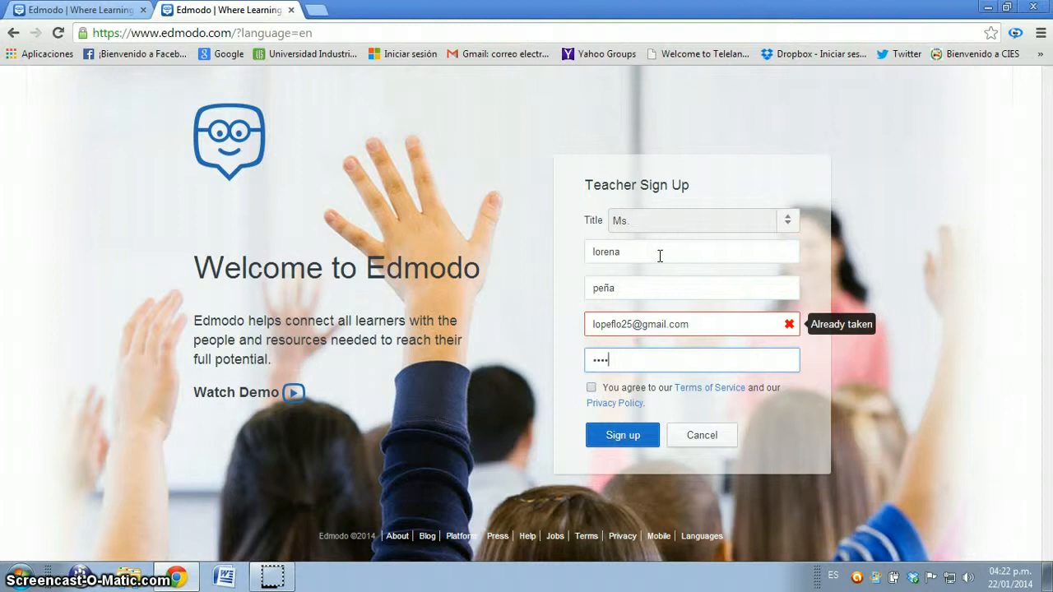
{"action": "type", "text": "*"}
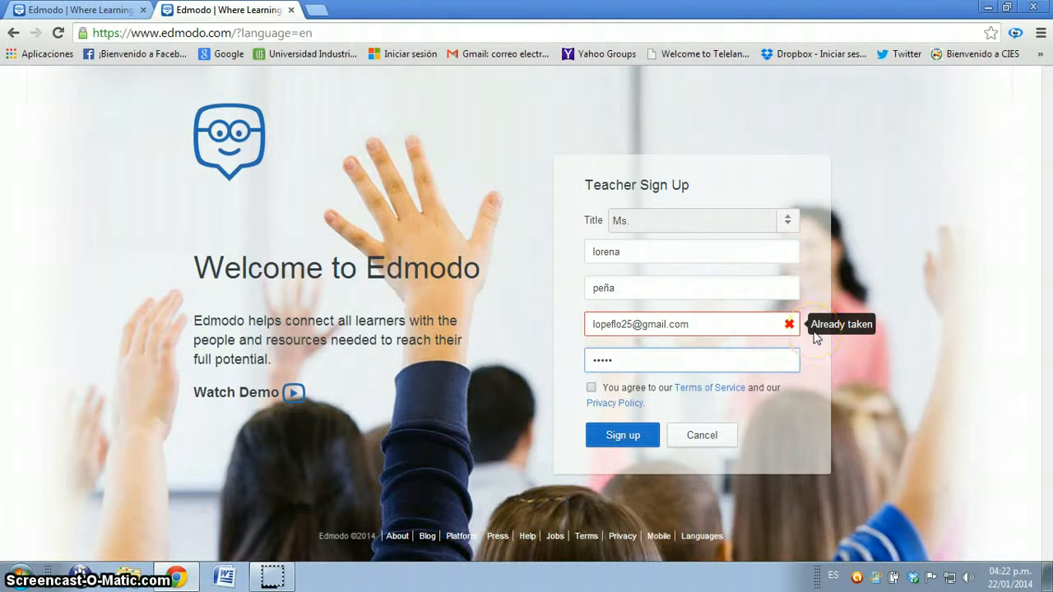
{"action": "left_click", "coordinate": [591, 388]}
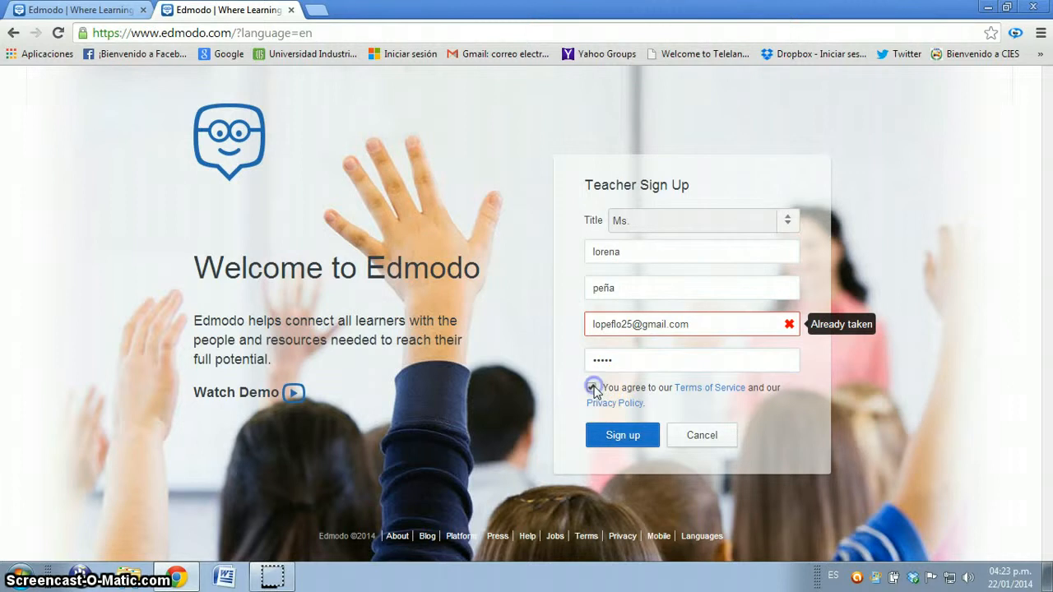
{"action": "left_click", "coordinate": [601, 434]}
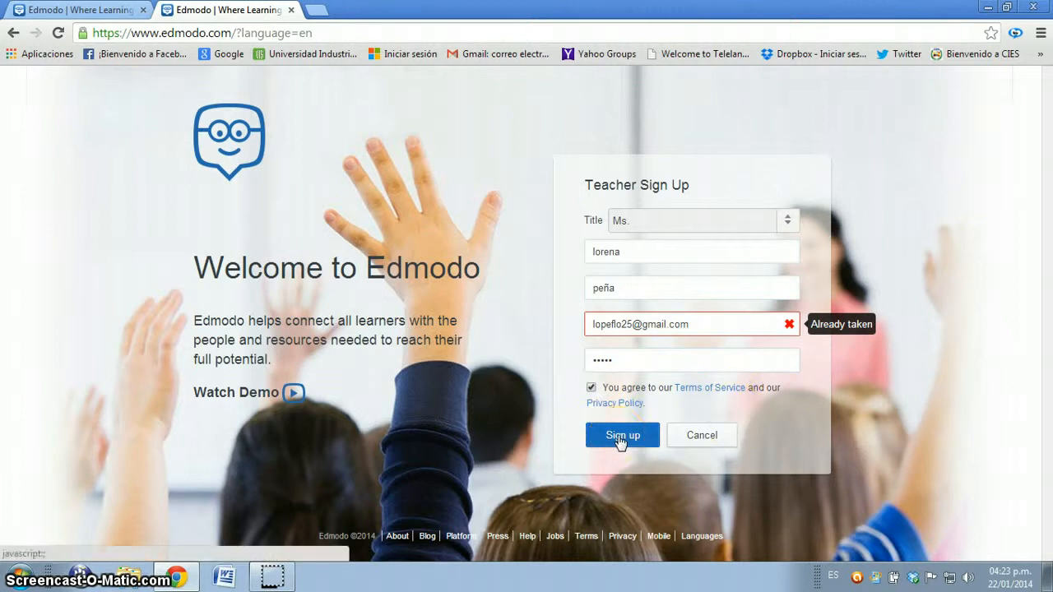
{"action": "left_click", "coordinate": [621, 440]}
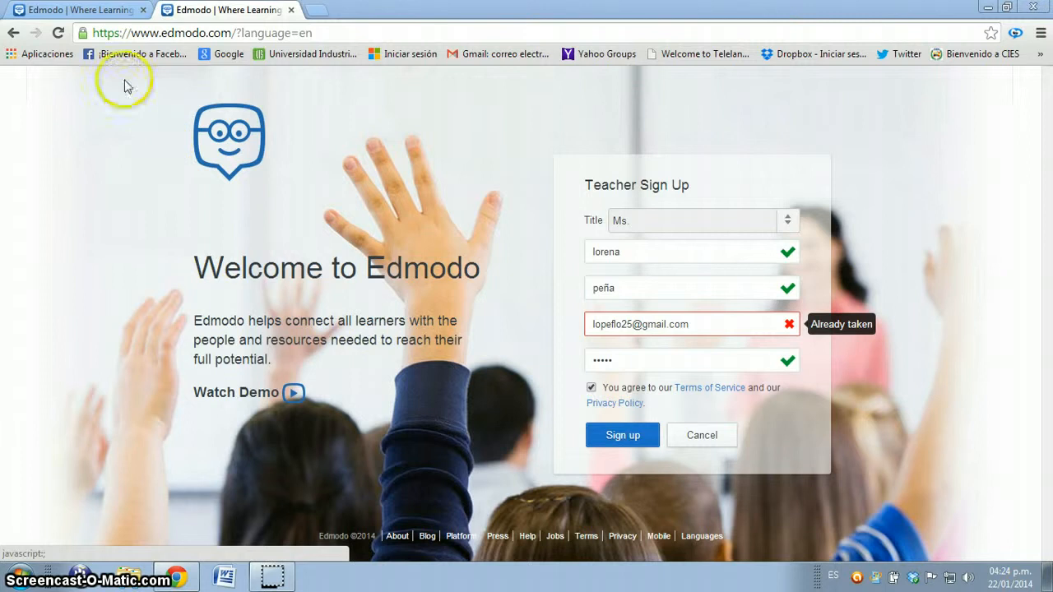
Step: Leave the sign-up form, switch to the other open Edmodo page and fill in the account e-mail for signing in
{"action": "left_click", "coordinate": [12, 35]}
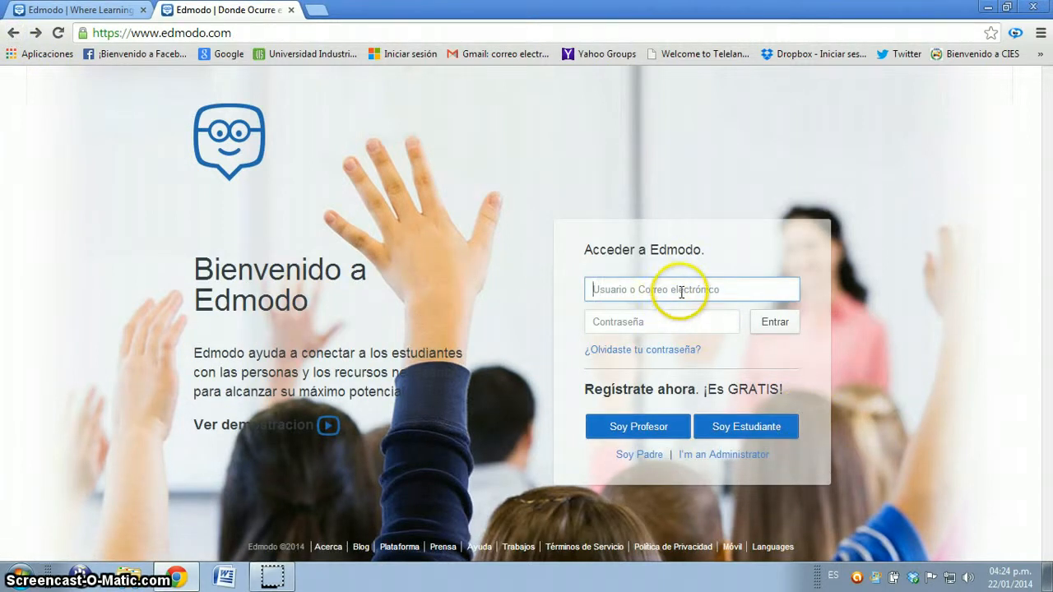
{"action": "left_click", "coordinate": [681, 292]}
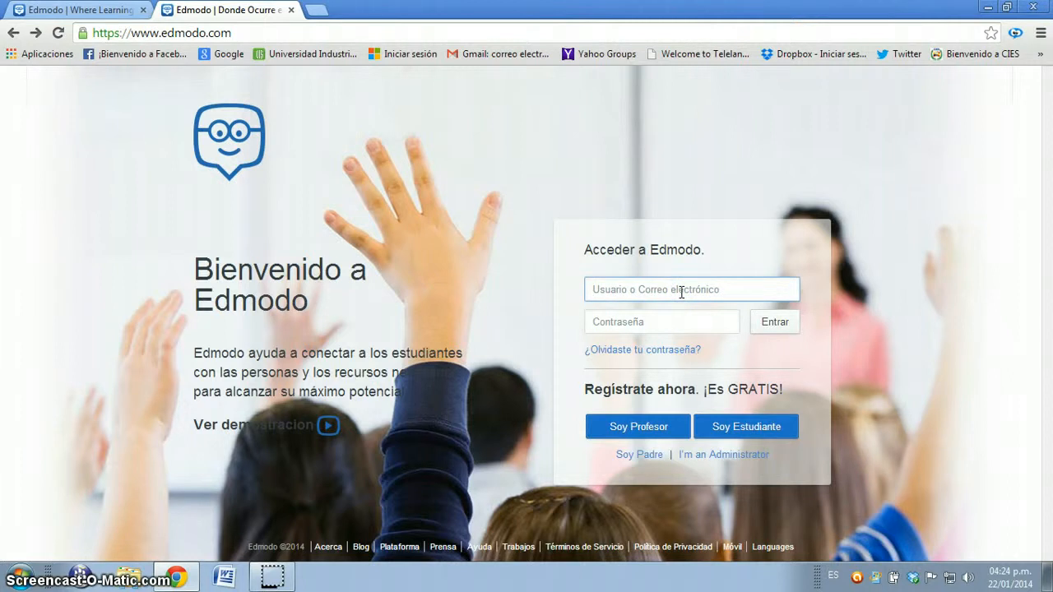
{"action": "left_click", "coordinate": [82, 10]}
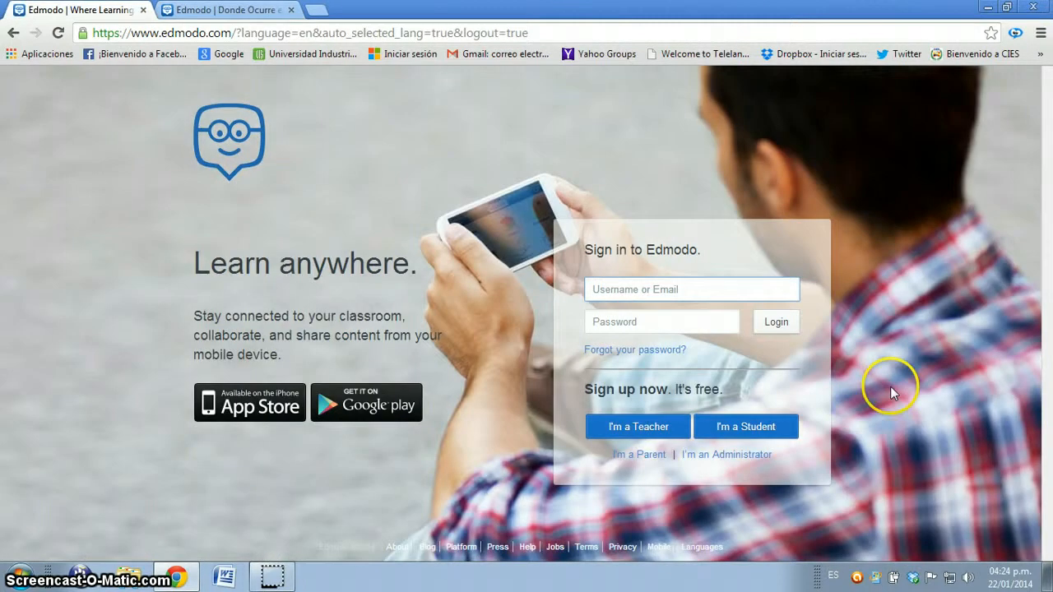
{"action": "left_click", "coordinate": [686, 290]}
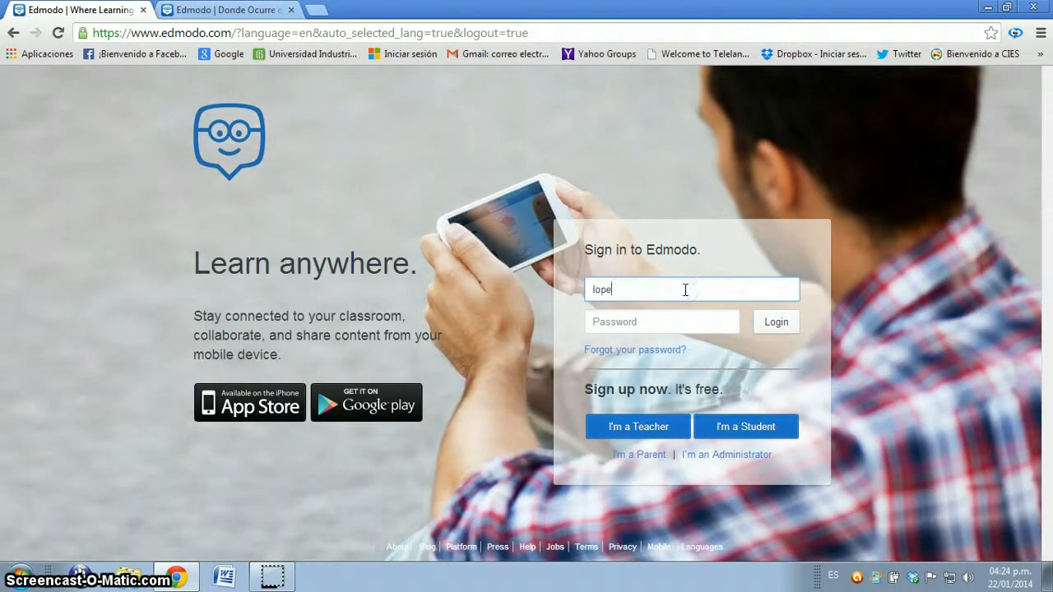
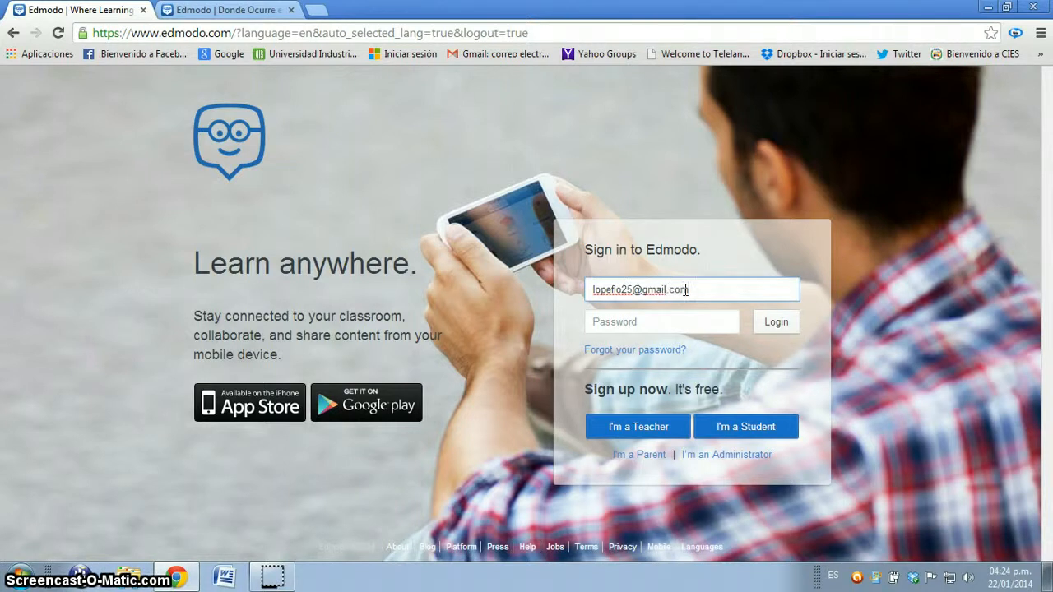
Step: Enter the account password and log in to the teacher account
{"action": "key", "text": "Tab"}
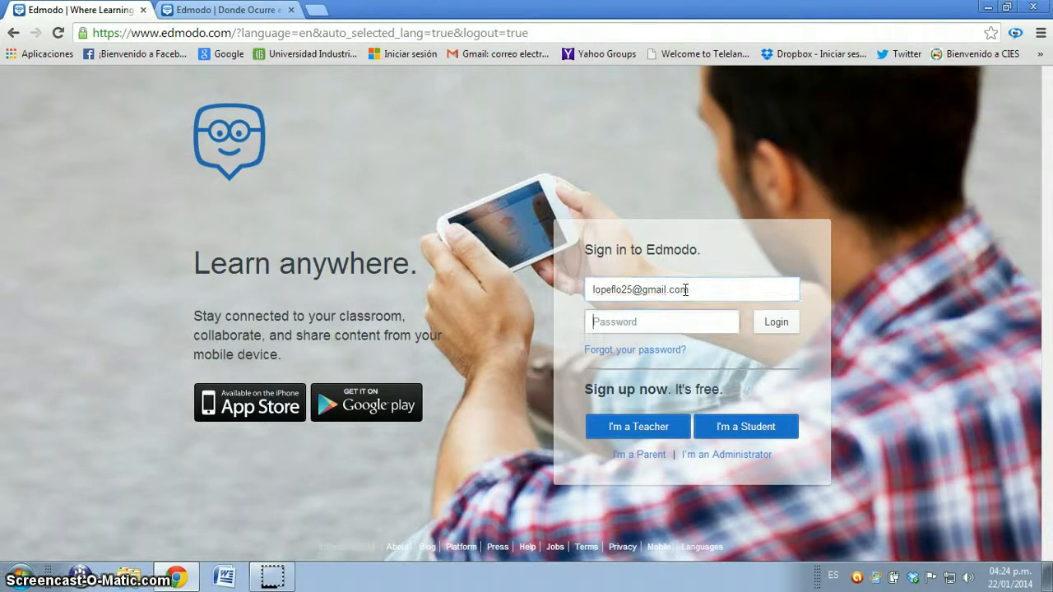
{"action": "type", "text": "*****"}
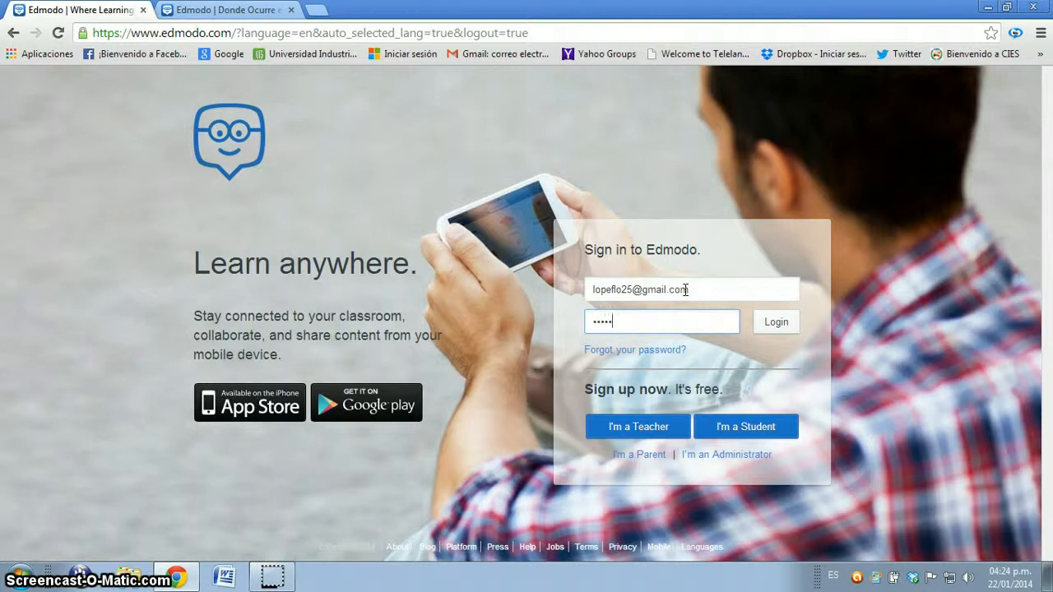
{"action": "type", "text": "*"}
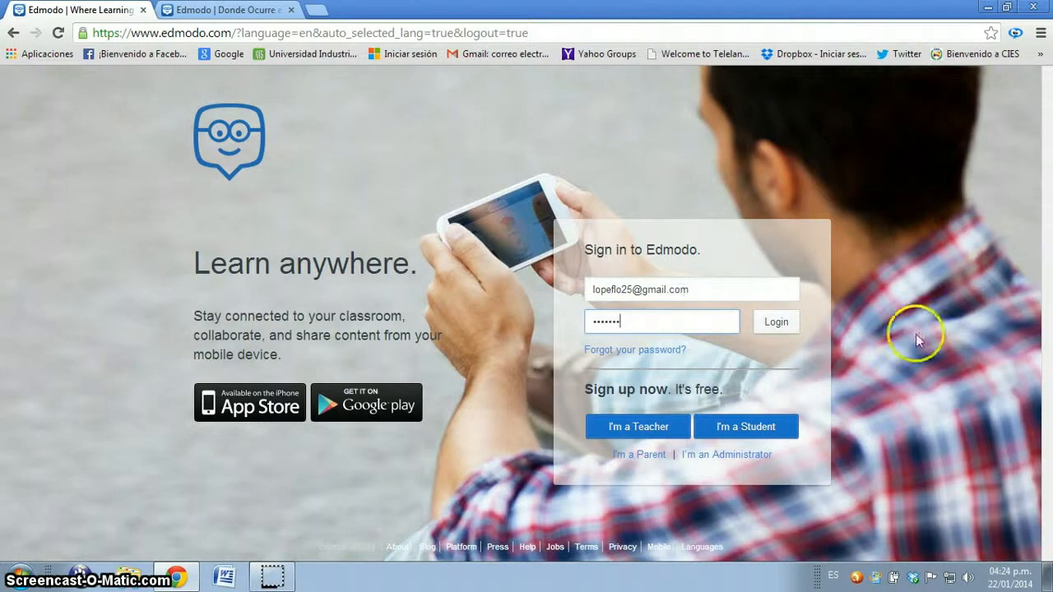
{"action": "left_click", "coordinate": [773, 323]}
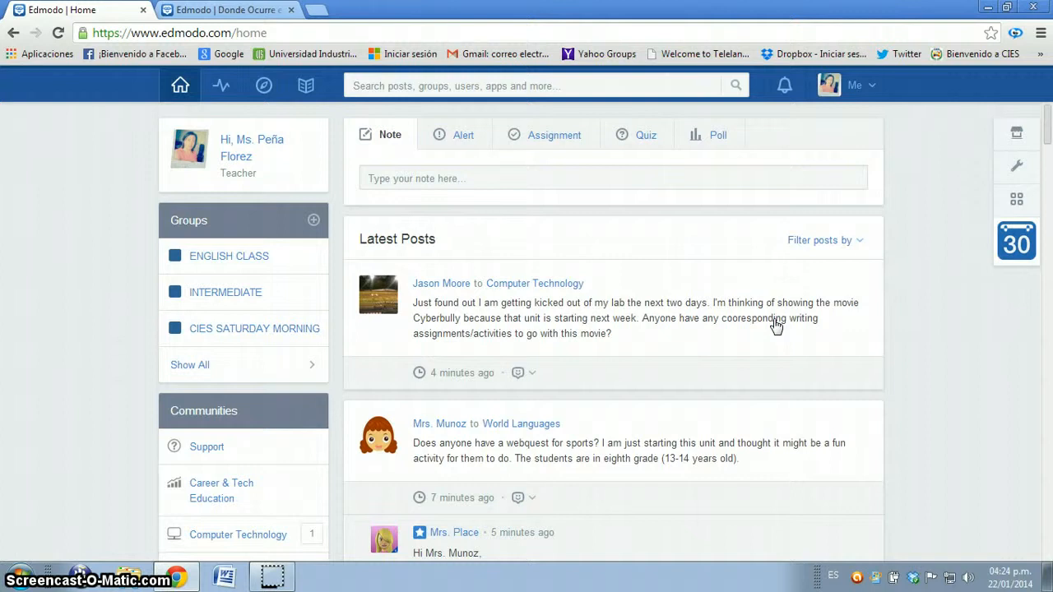
Step: Show all communities and open the Language Arts subject community
{"action": "scroll", "coordinate": [317, 337], "scroll_direction": "down", "scroll_amount": 2}
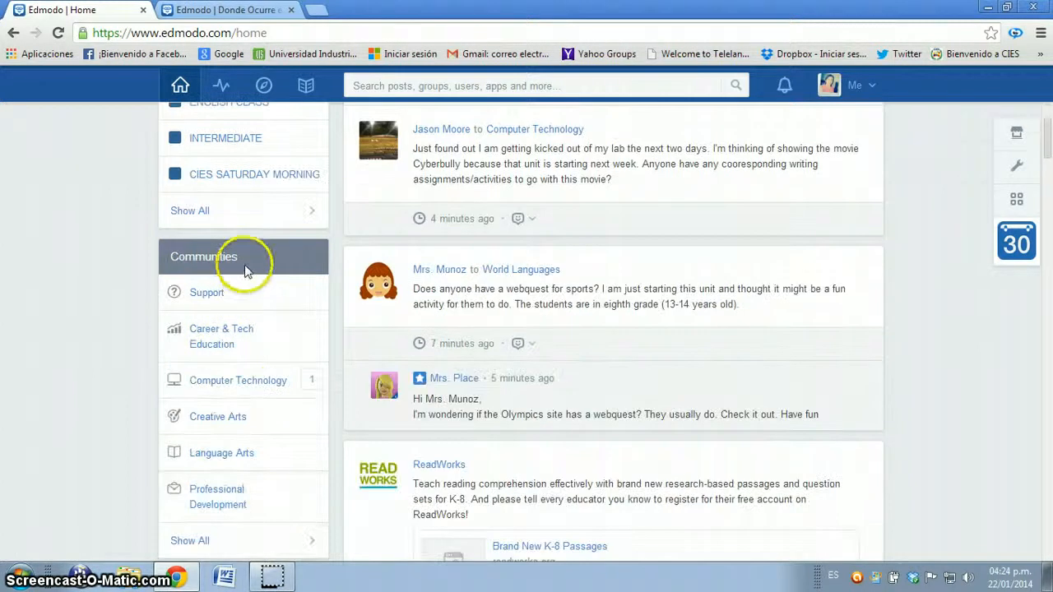
{"action": "left_click", "coordinate": [253, 540]}
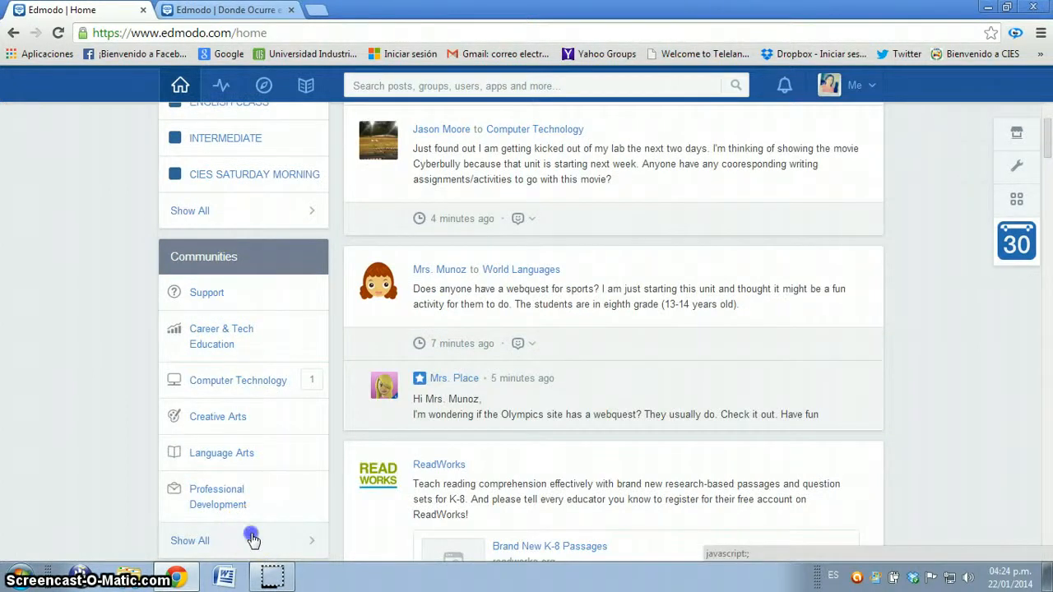
{"action": "scroll", "coordinate": [656, 296], "scroll_direction": "down", "scroll_amount": 2}
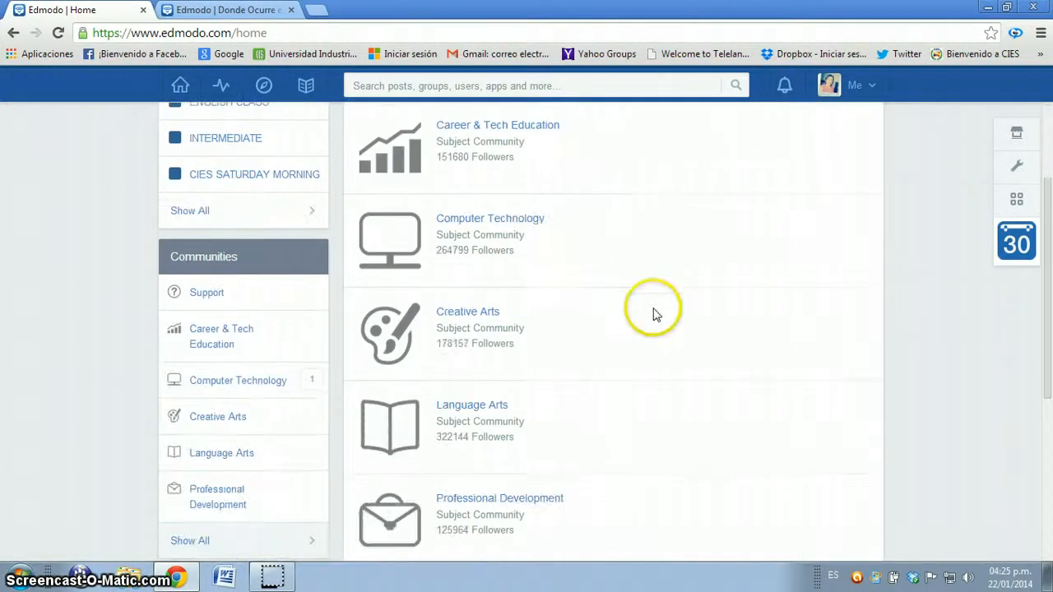
{"action": "scroll", "coordinate": [588, 295], "scroll_direction": "down", "scroll_amount": 1}
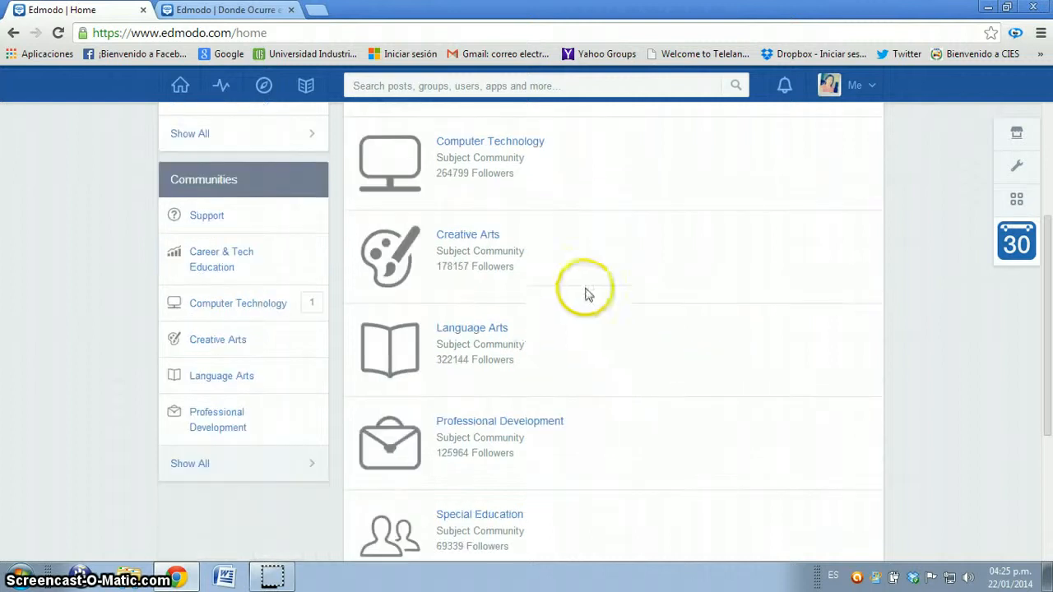
{"action": "left_click", "coordinate": [500, 334]}
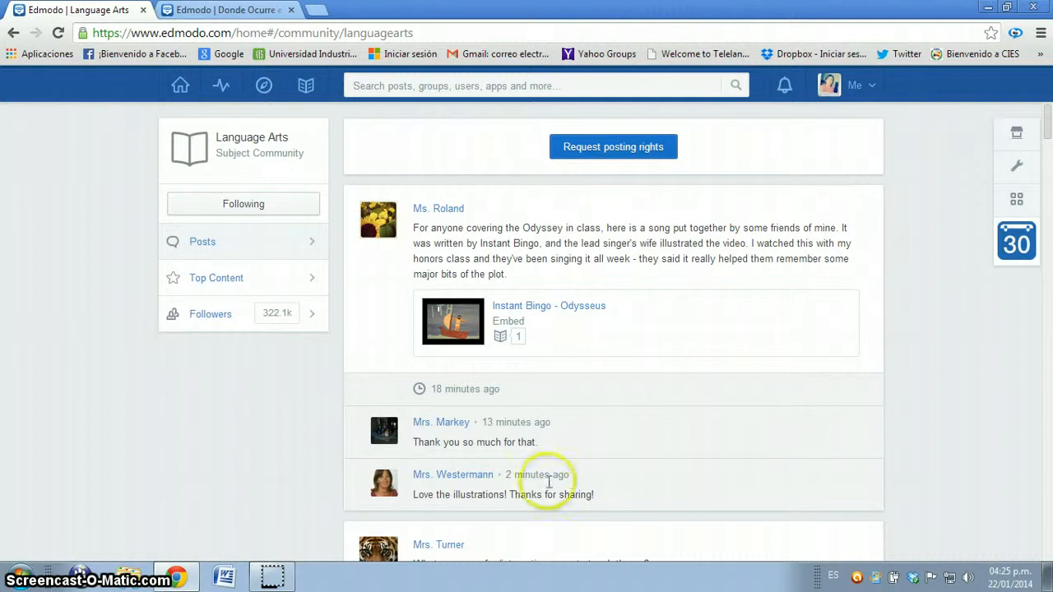
Step: Return to the home page and open the form for creating a new group
{"action": "left_click", "coordinate": [790, 535]}
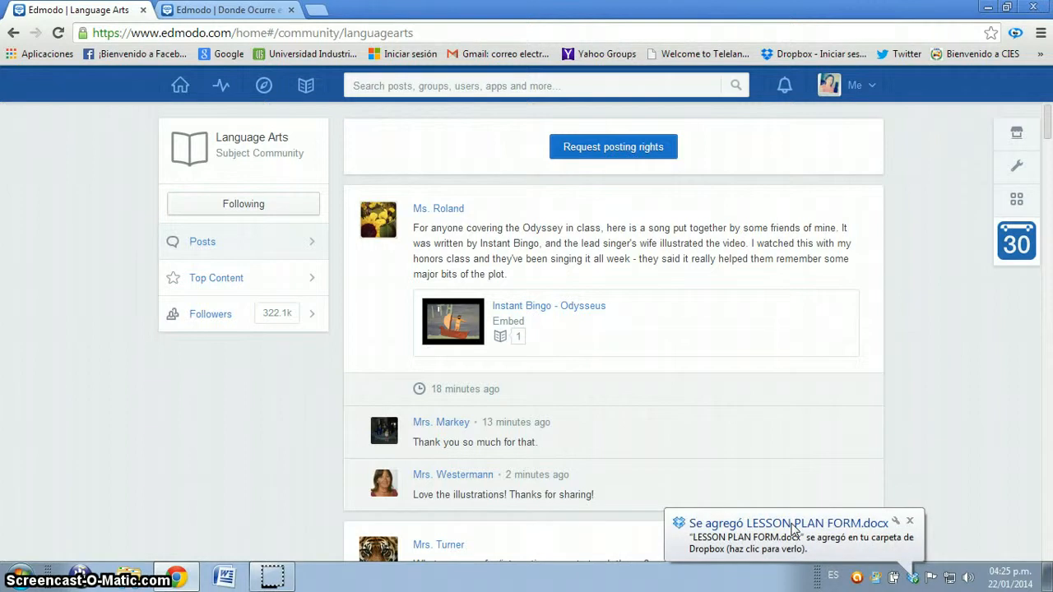
{"action": "left_click", "coordinate": [184, 87]}
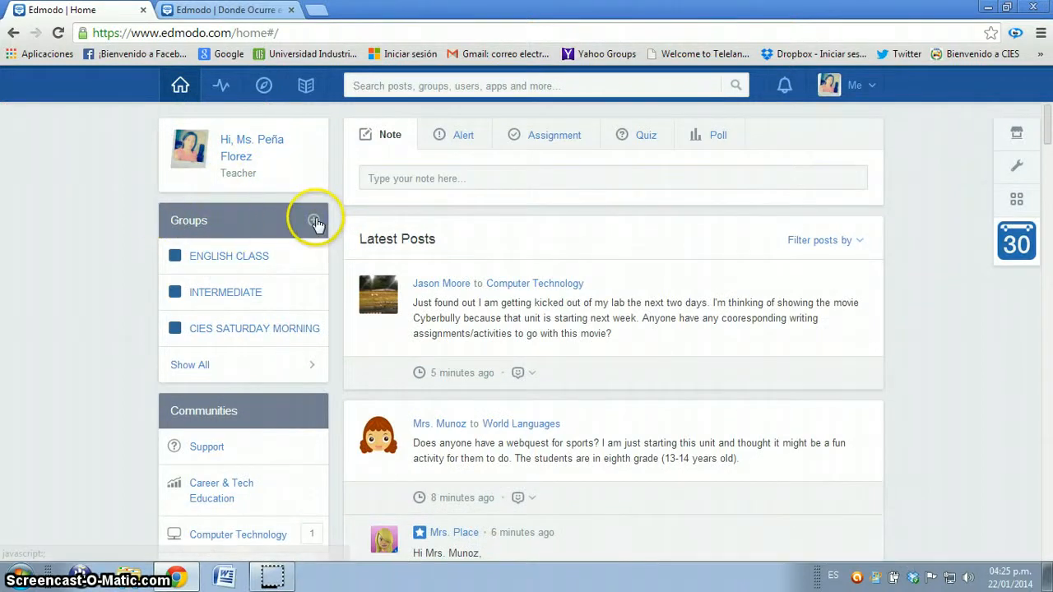
{"action": "left_click", "coordinate": [315, 222]}
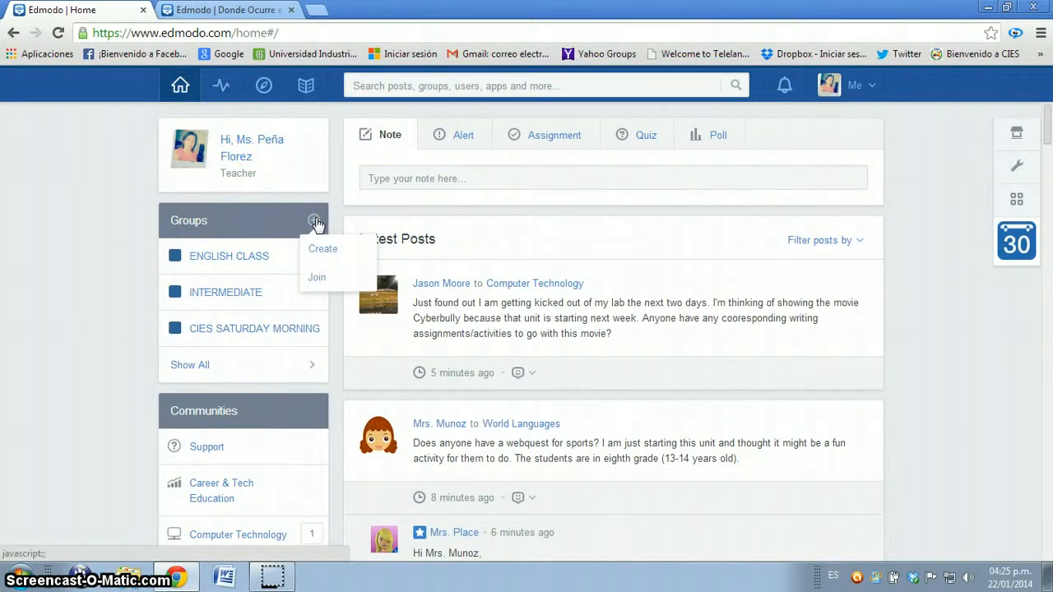
{"action": "left_click", "coordinate": [322, 249]}
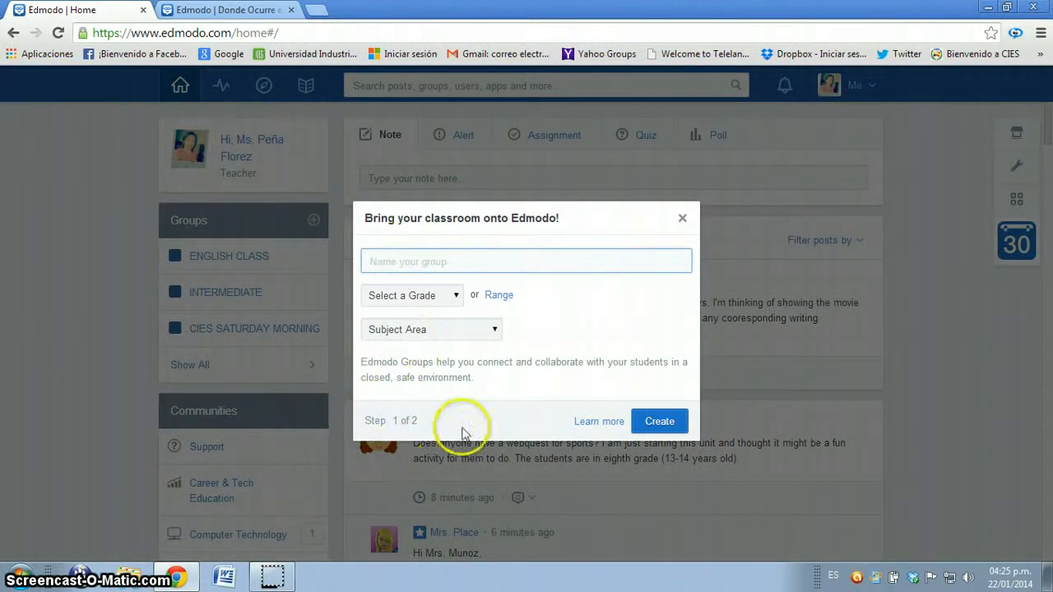
Step: Name the new group "pre-intemediate students"
{"action": "left_click", "coordinate": [423, 261]}
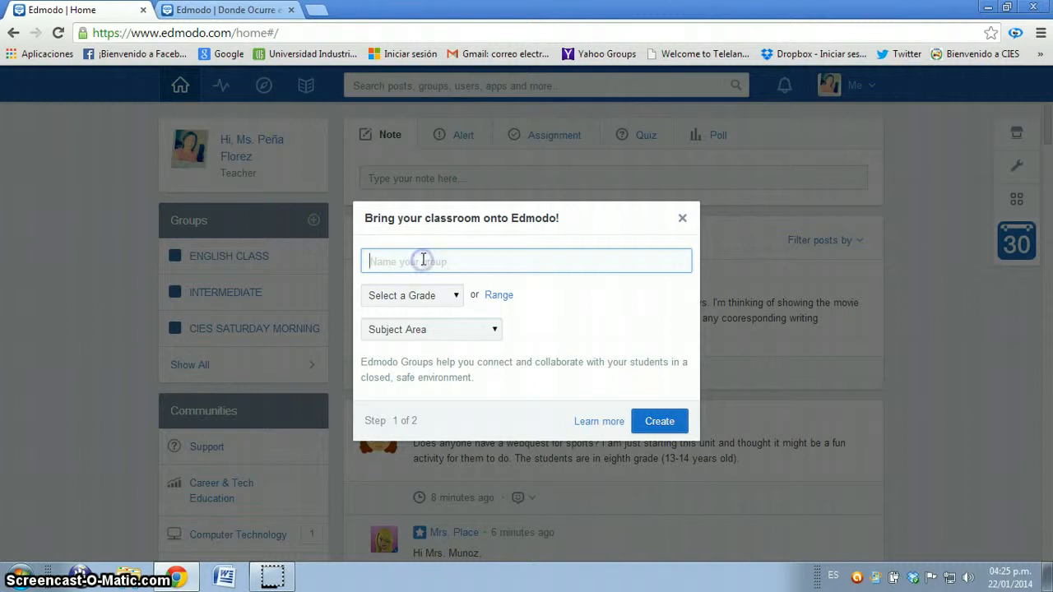
{"action": "type", "text": "pre-in"}
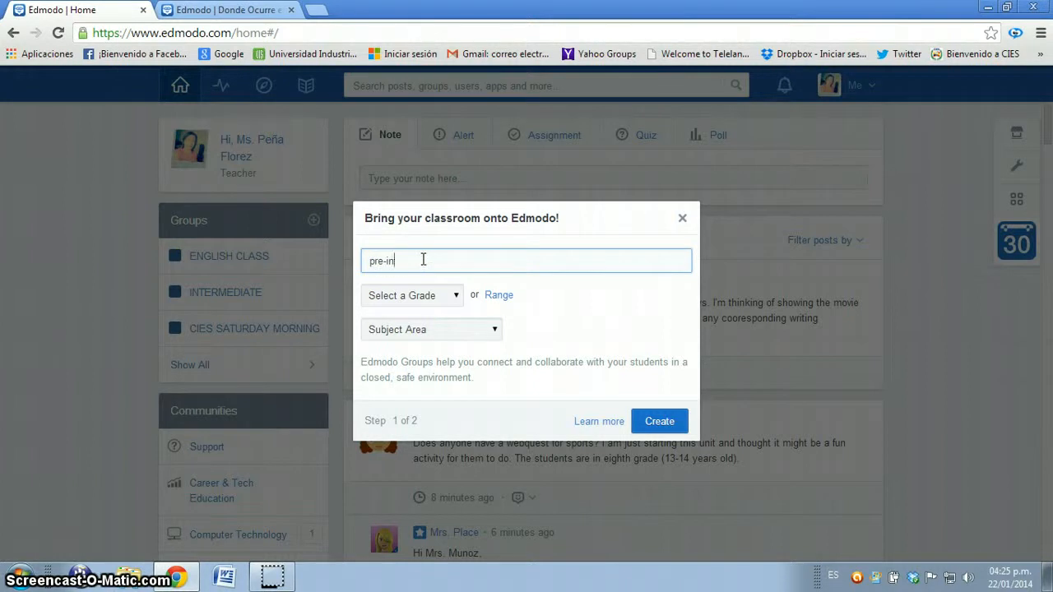
{"action": "type", "text": "termid"}
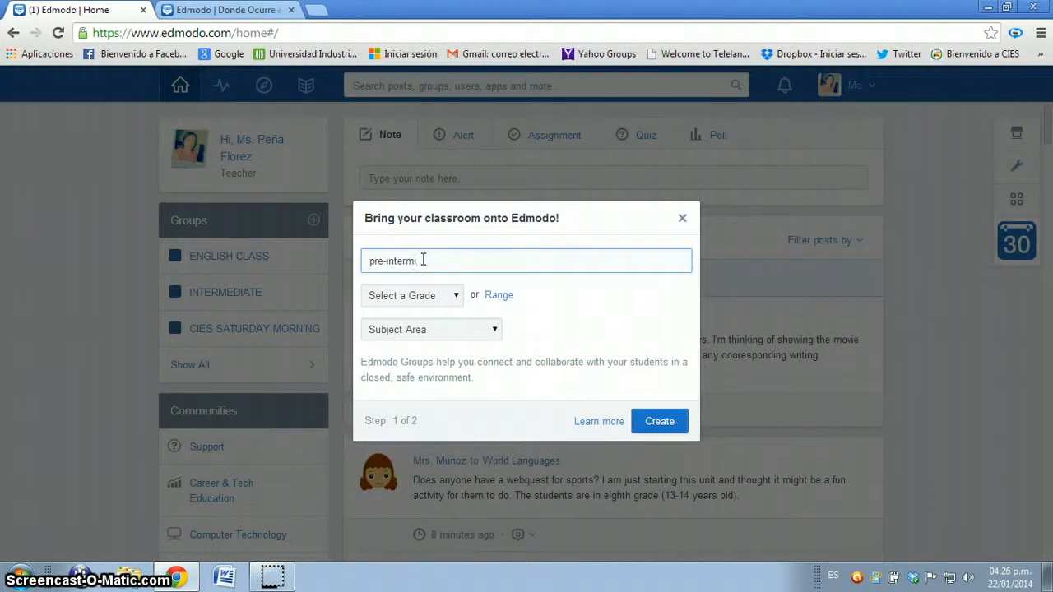
{"action": "key", "text": "BackSpace"}
{"action": "key", "text": "BackSpace"}
{"action": "type", "text": "rmediate students"}
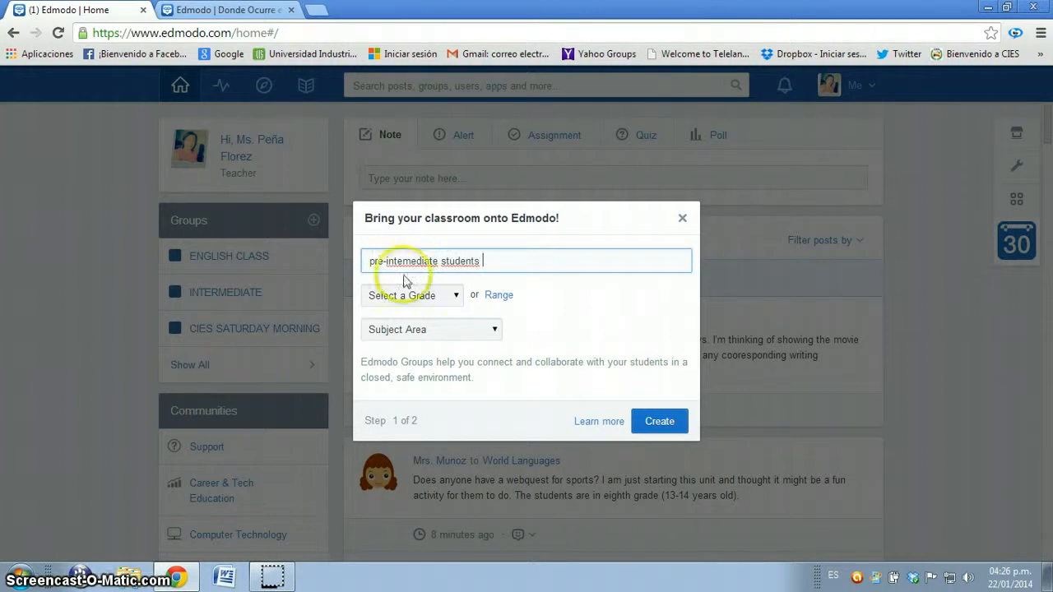
Step: Create the group with grade 7th, subject area Language Arts and subject English
{"action": "left_click", "coordinate": [433, 298]}
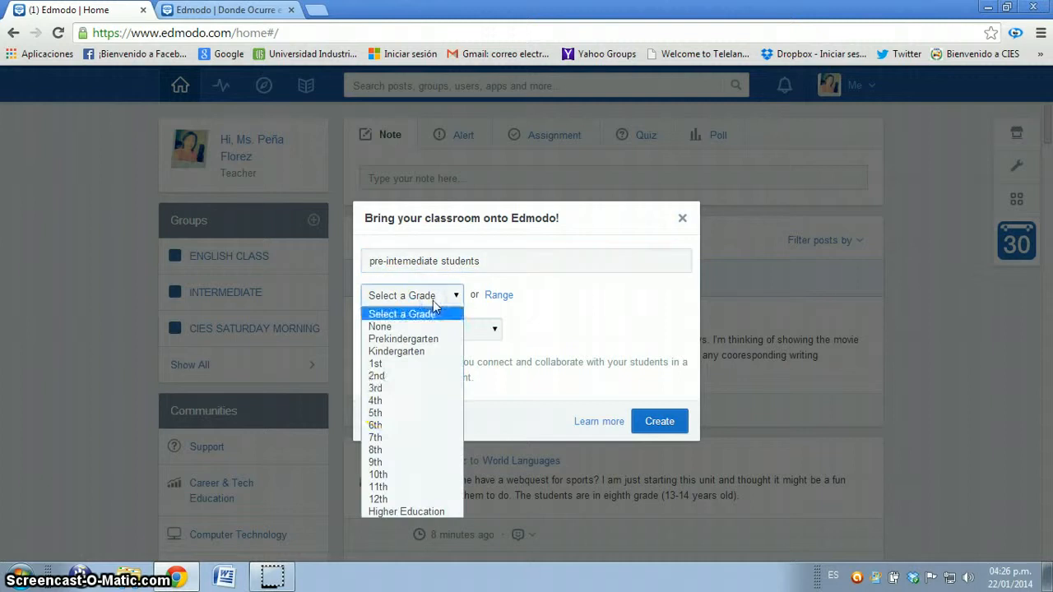
{"action": "left_click", "coordinate": [390, 438]}
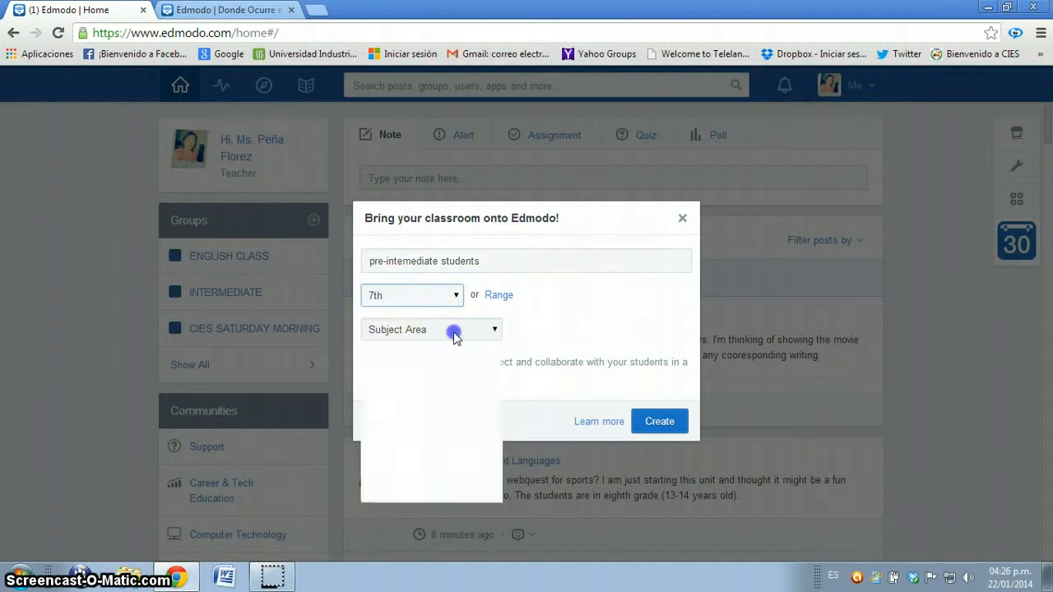
{"action": "left_click", "coordinate": [454, 332]}
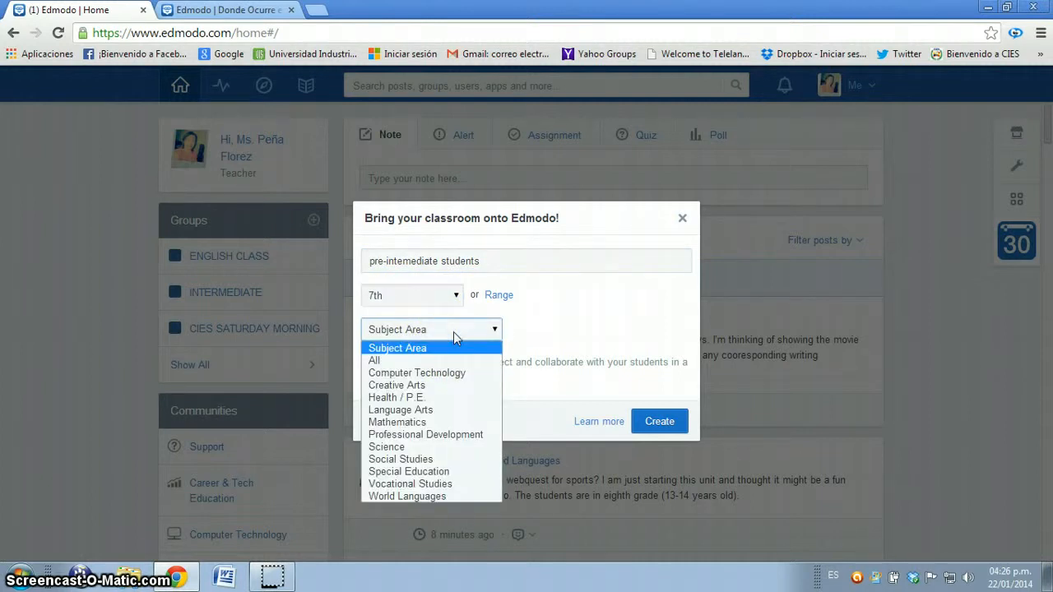
{"action": "left_click", "coordinate": [441, 410]}
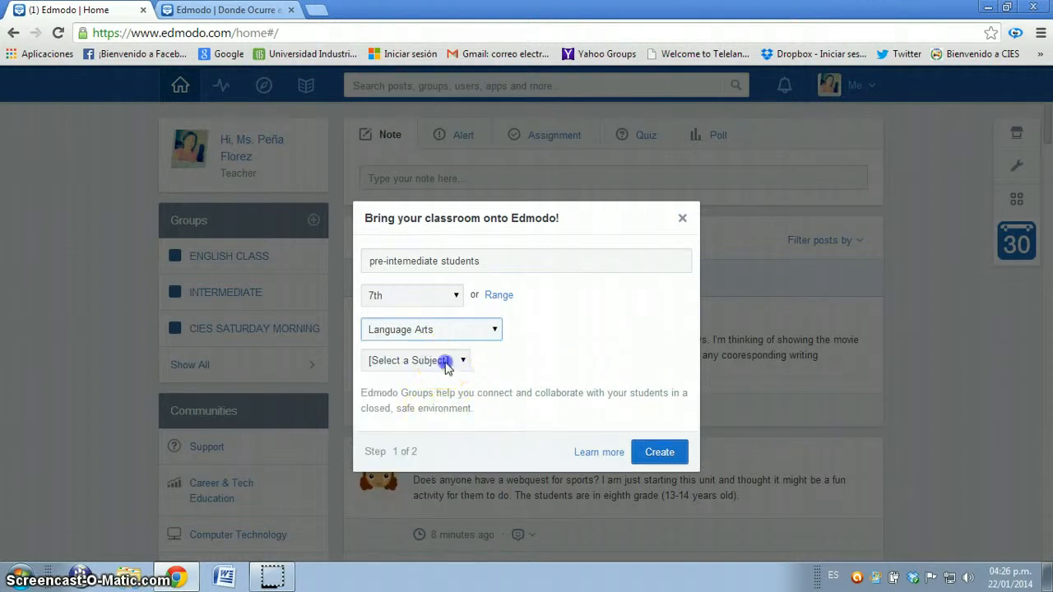
{"action": "left_click", "coordinate": [445, 361]}
{"action": "left_click", "coordinate": [434, 404]}
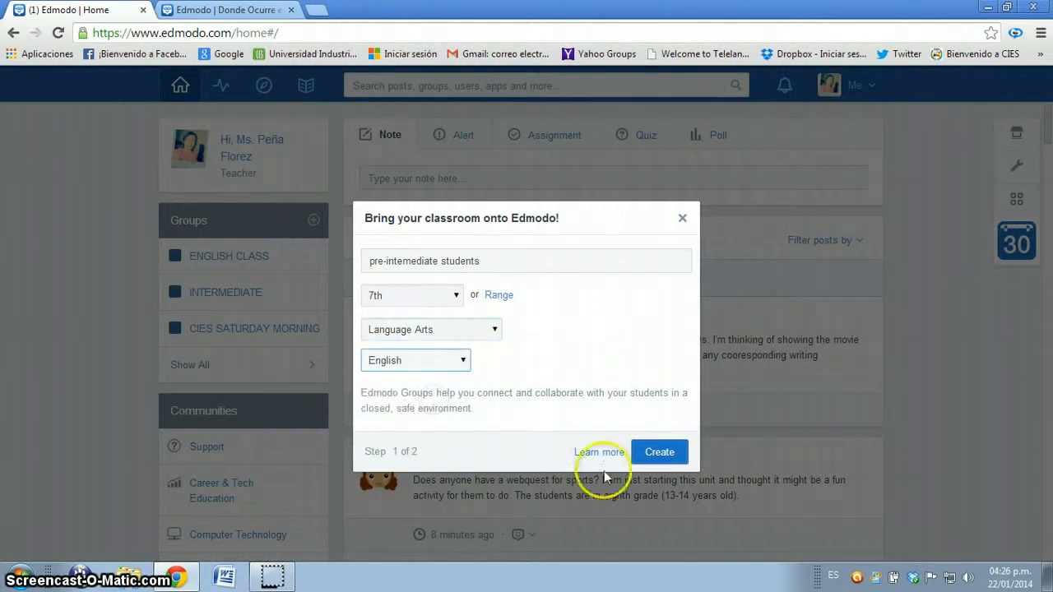
{"action": "left_click", "coordinate": [659, 453]}
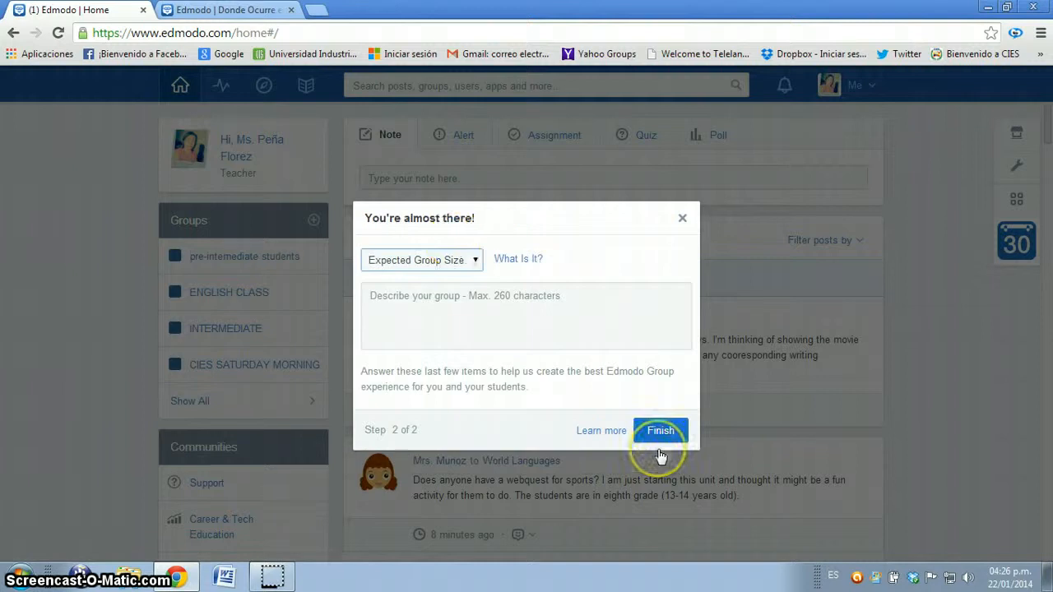
Step: Set the expected group size to 11-15 and finish the setup with the description "this group is interested in learning english and different cultures."
{"action": "left_click", "coordinate": [475, 263]}
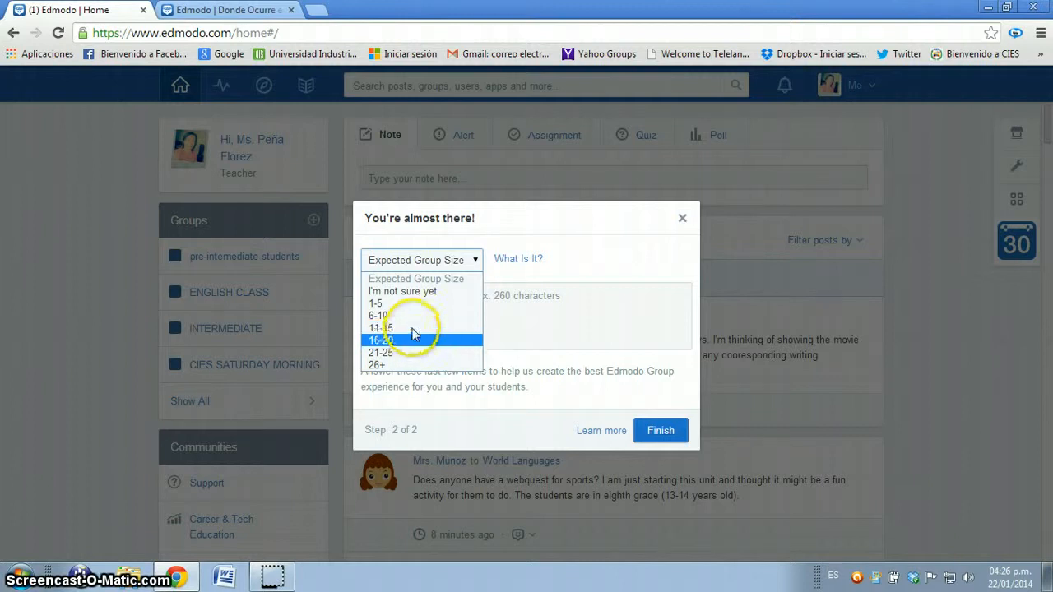
{"action": "left_click", "coordinate": [413, 330]}
{"action": "left_click", "coordinate": [447, 308]}
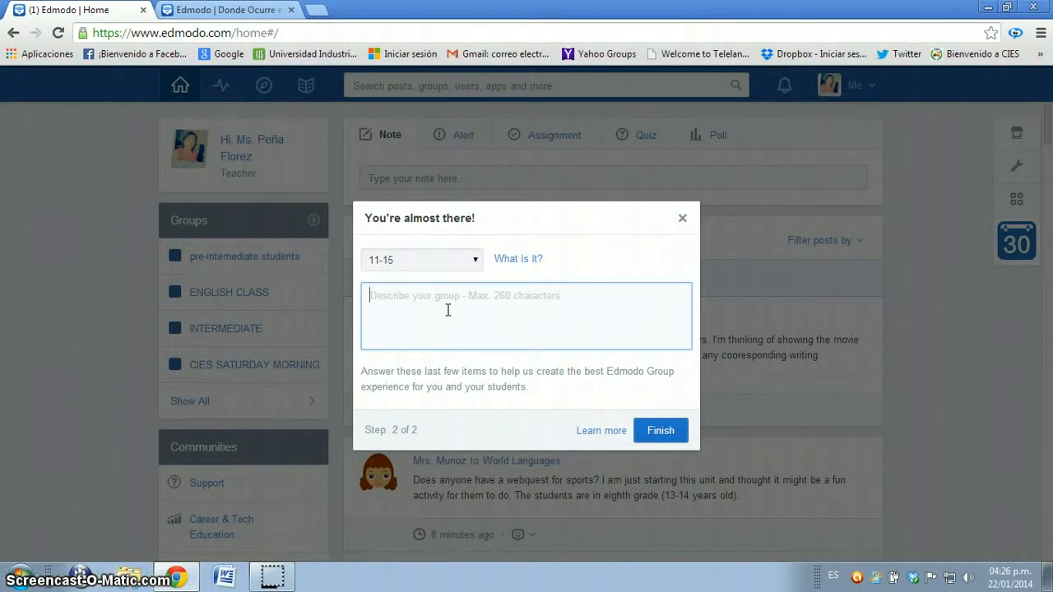
{"action": "type", "text": "this gro"}
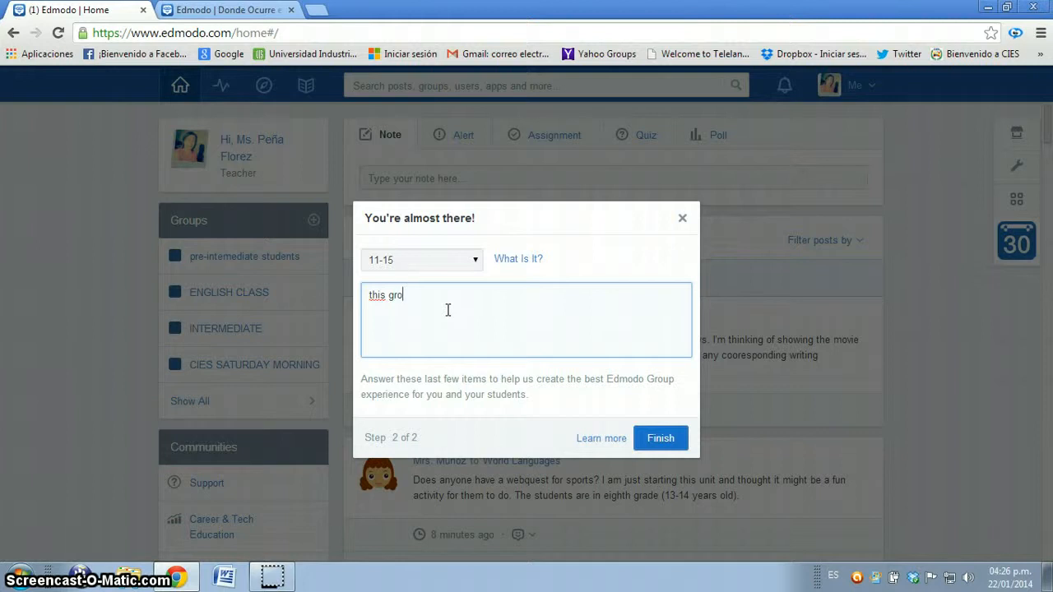
{"action": "type", "text": "up is interested"}
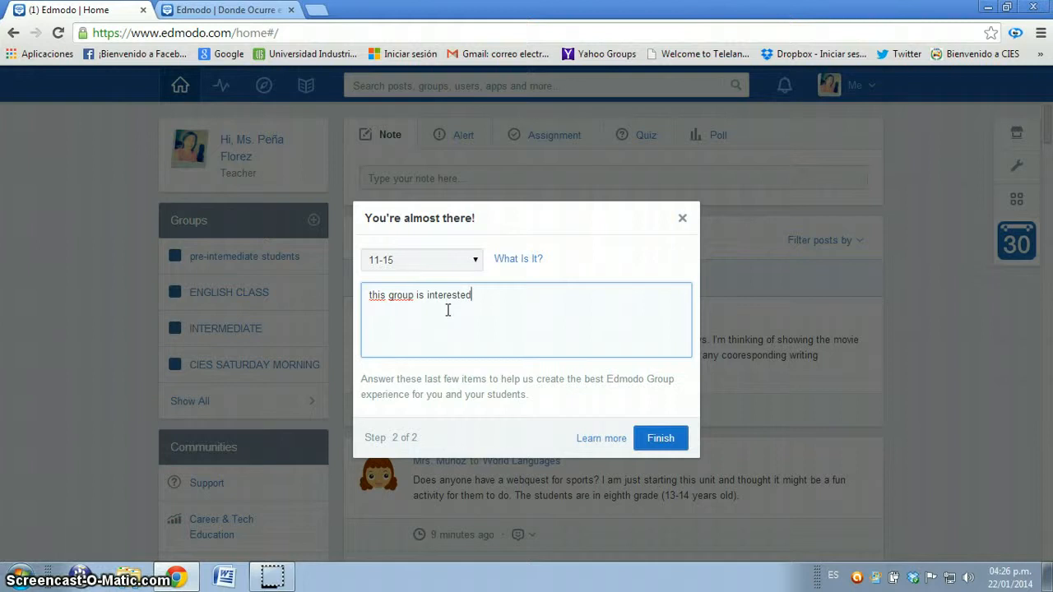
{"action": "type", "text": " in le"}
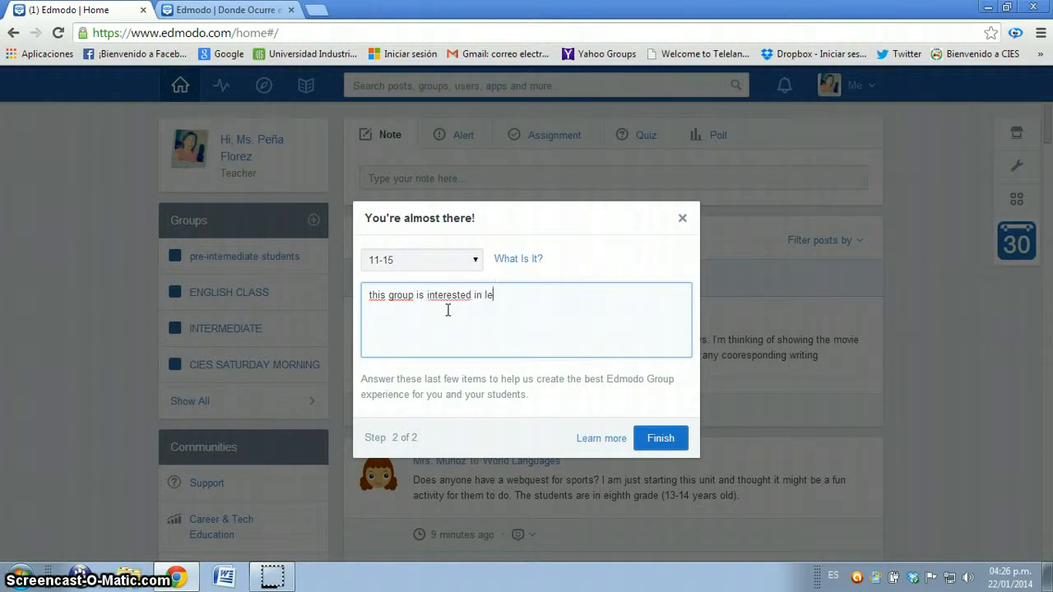
{"action": "type", "text": "arning english "}
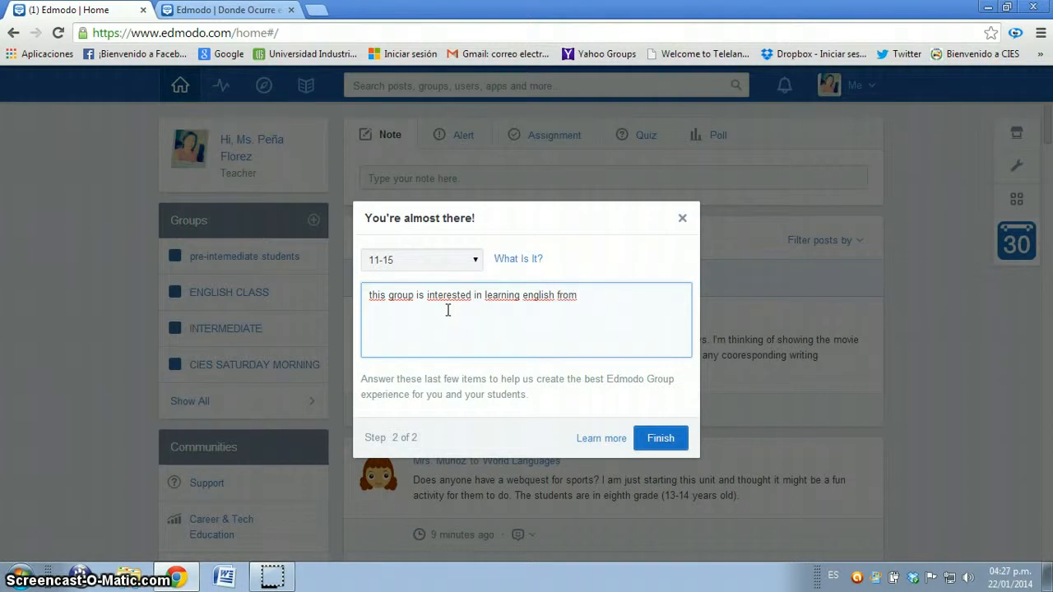
{"action": "type", "text": "from"}
{"action": "key", "text": "BackSpace"}
{"action": "key", "text": "BackSpace"}
{"action": "key", "text": "BackSpace"}
{"action": "key", "text": "BackSpace"}
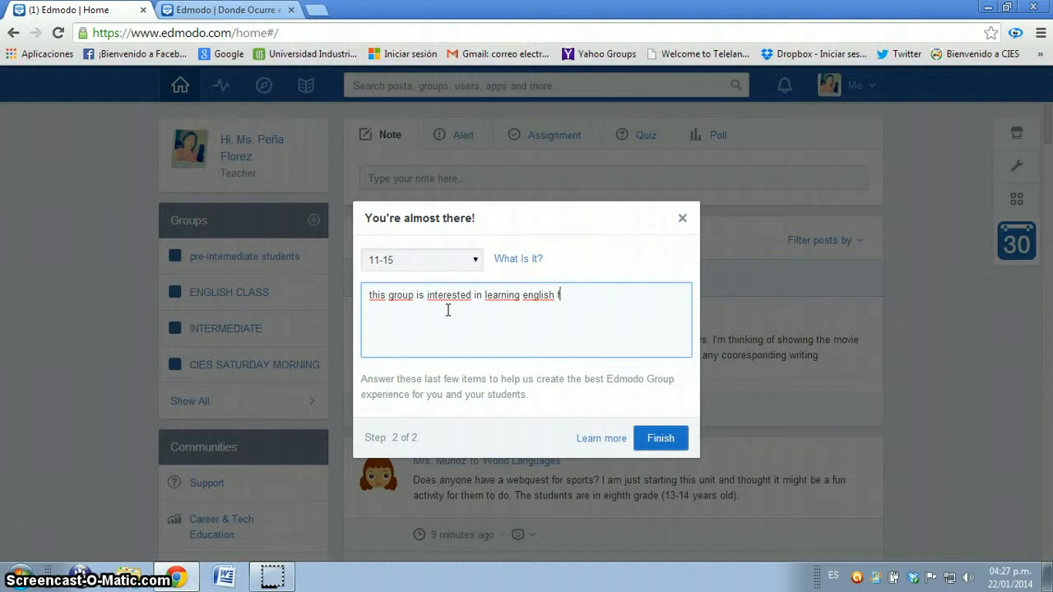
{"action": "type", "text": "anf "}
{"action": "type", "text": "diffre"}
{"action": "type", "text": " cultu"}
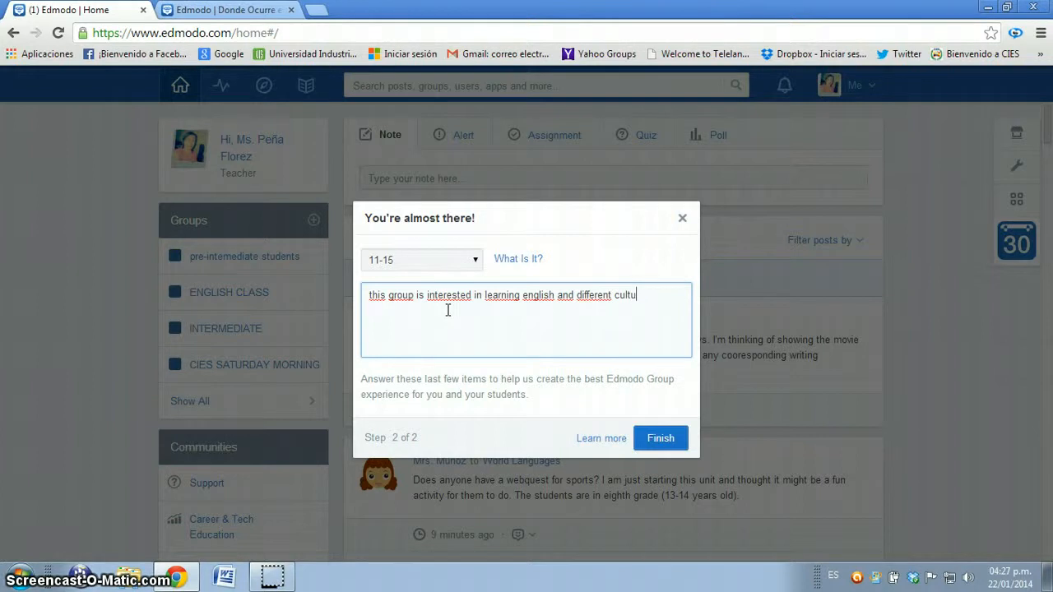
{"action": "type", "text": "res"}
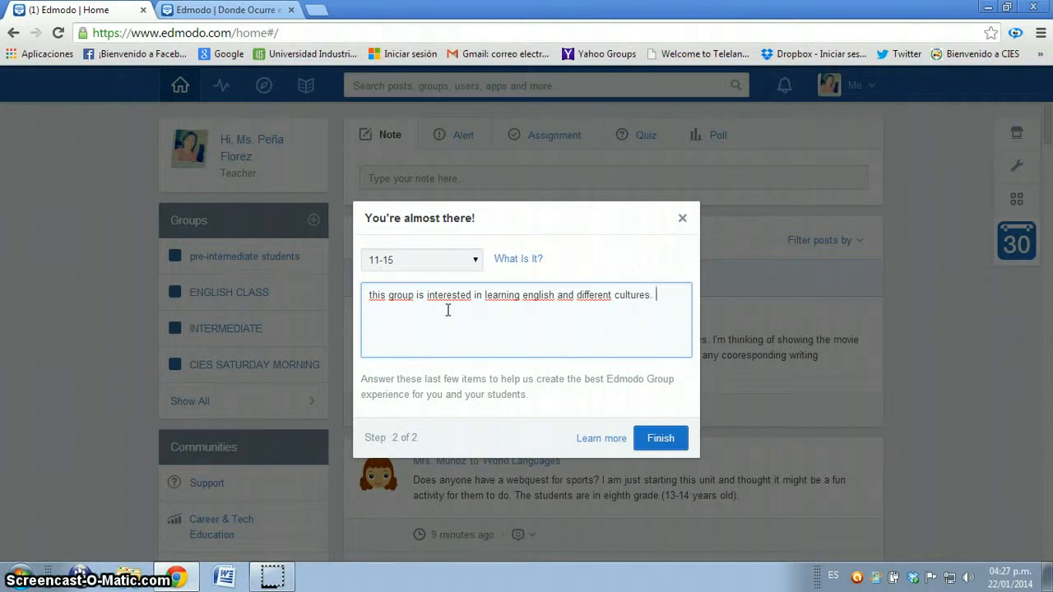
{"action": "left_click", "coordinate": [657, 441]}
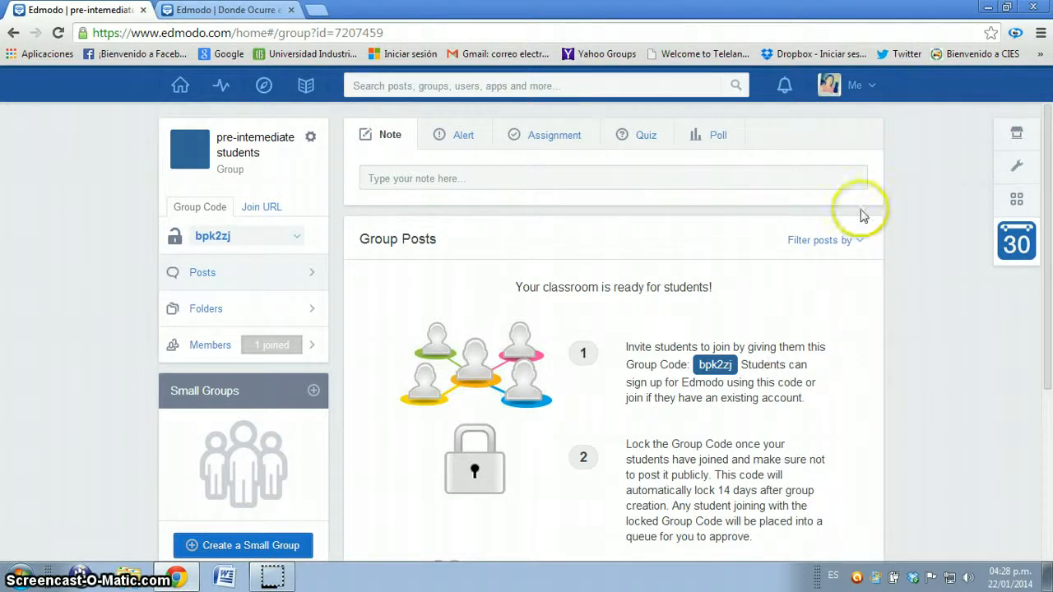
Step: Write a note for the new group reading "don't forget to read the chapter of the english book for tomorrow"
{"action": "left_click", "coordinate": [539, 144]}
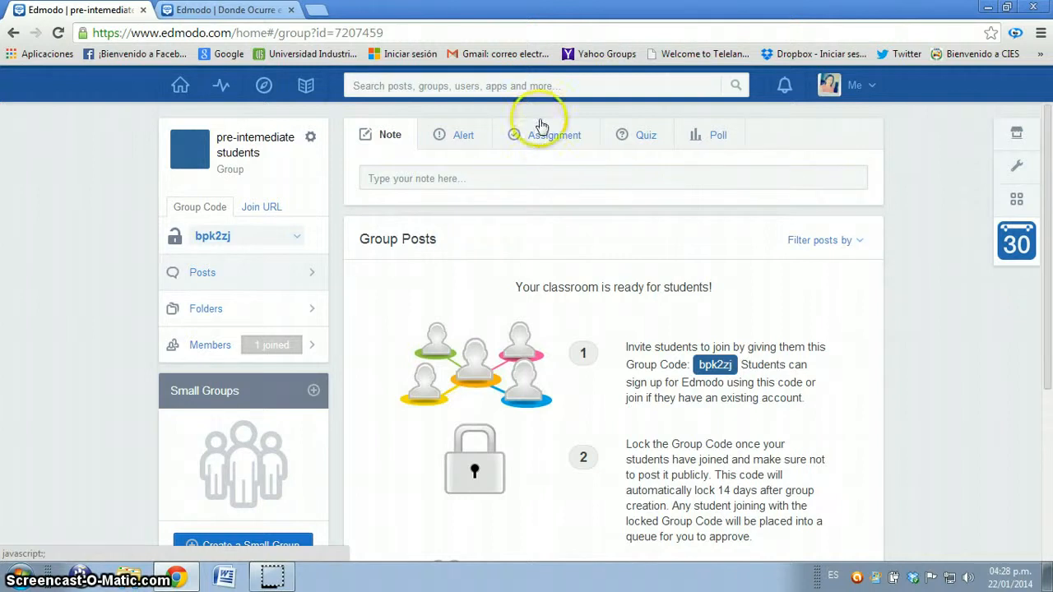
{"action": "left_click", "coordinate": [404, 139]}
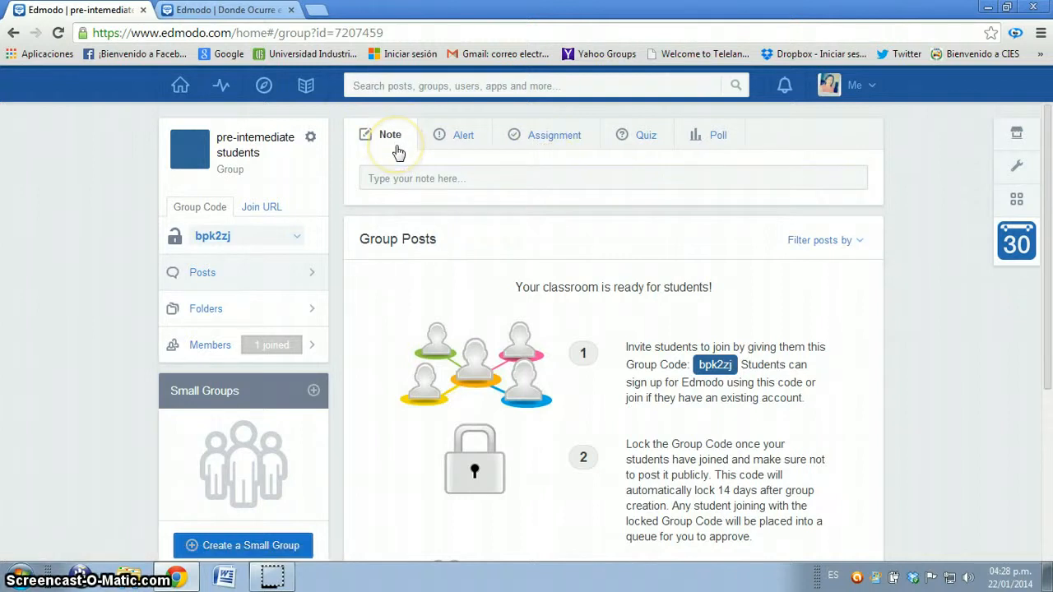
{"action": "left_click", "coordinate": [460, 180]}
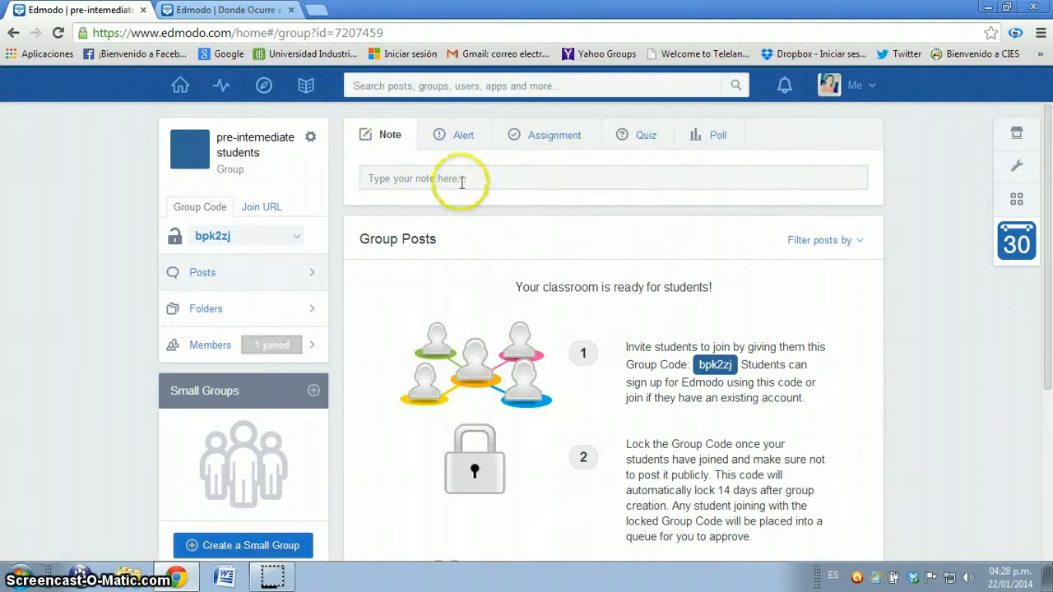
{"action": "type", "text": "do"}
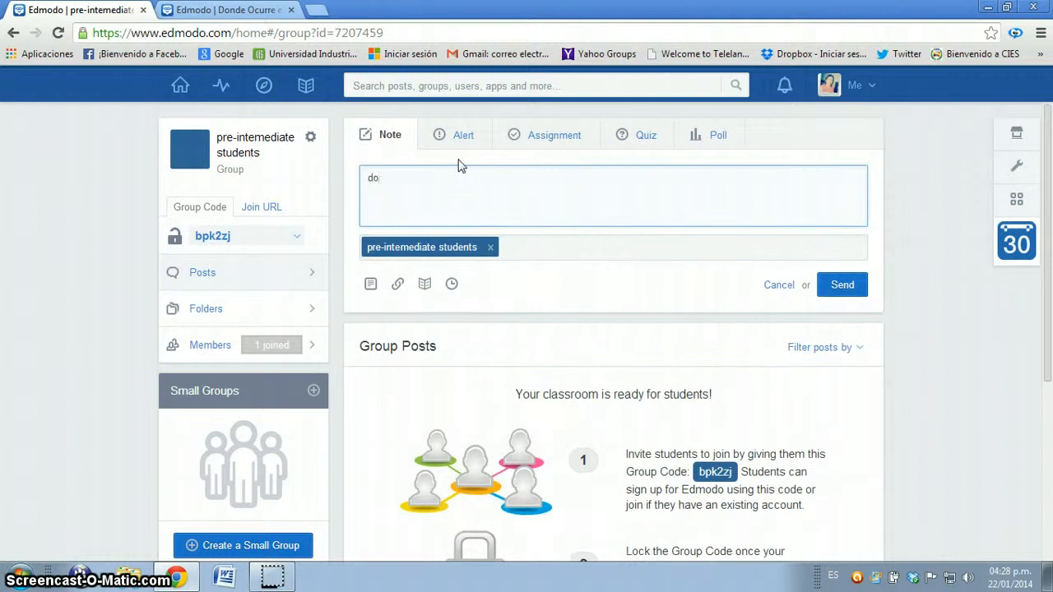
{"action": "type", "text": "n't f"}
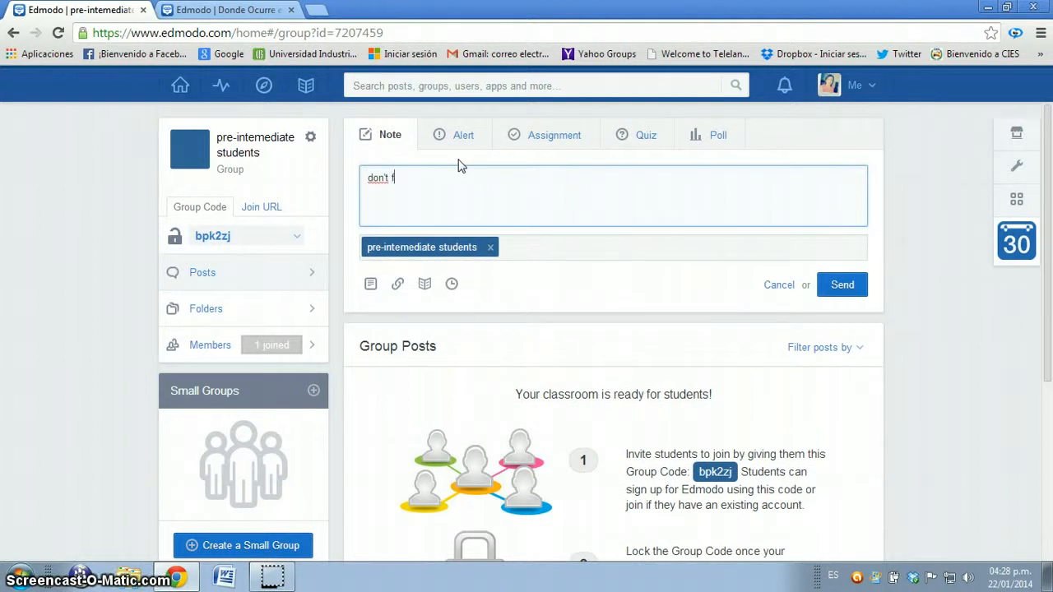
{"action": "type", "text": "orget "}
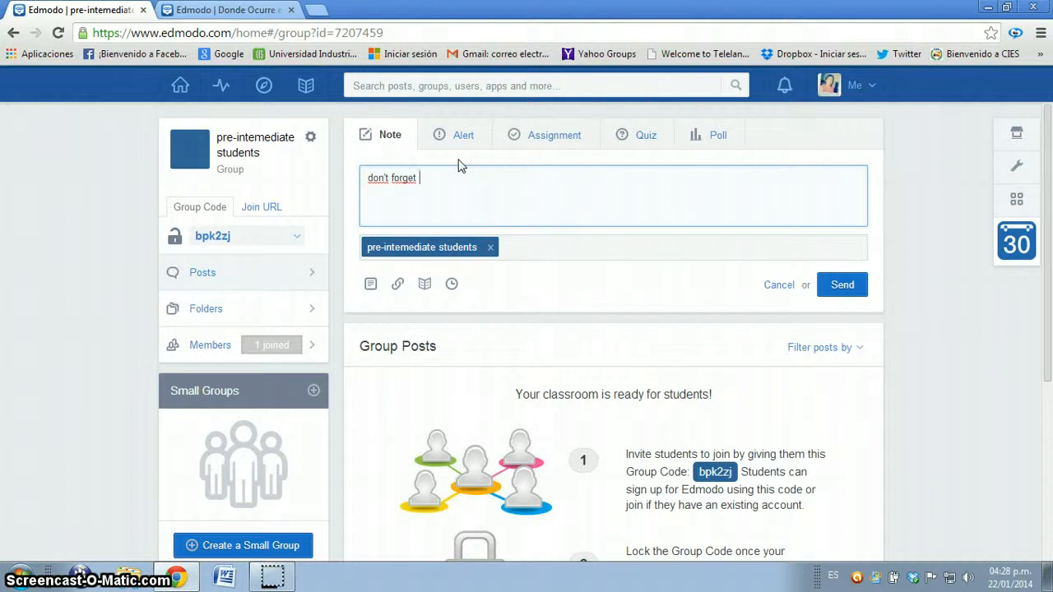
{"action": "type", "text": "to read "}
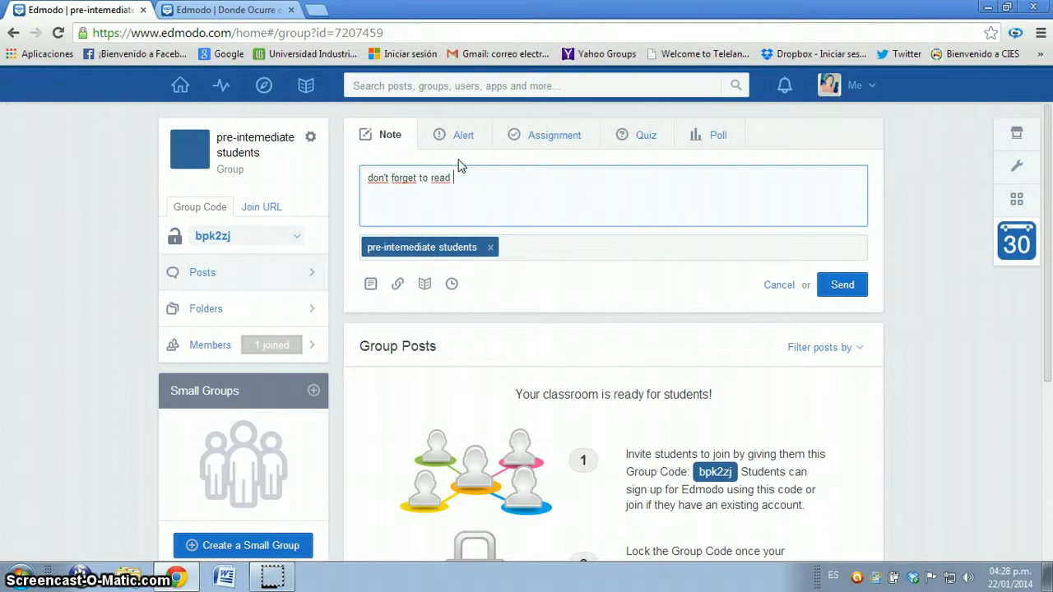
{"action": "type", "text": "the ch"}
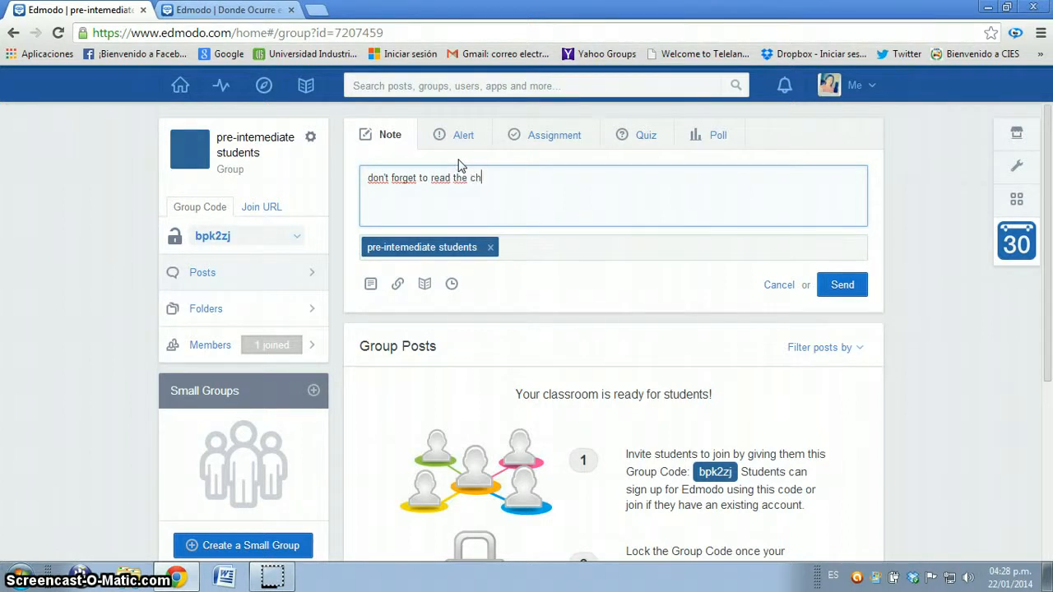
{"action": "type", "text": "apet"}
{"action": "key", "text": "BackSpace"}
{"action": "type", "text": "r of the english b"}
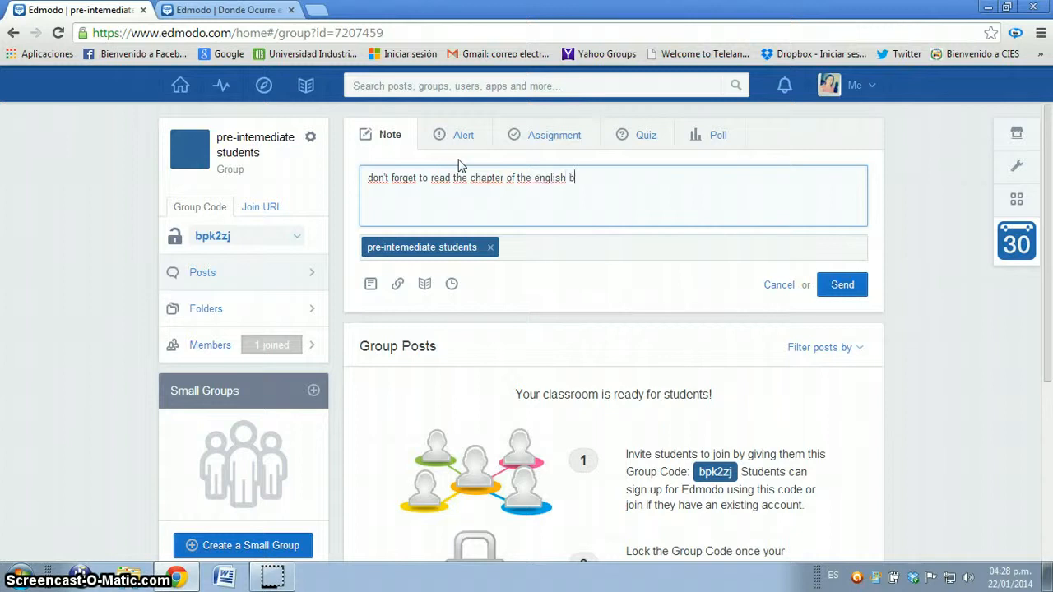
{"action": "type", "text": "ook for t"}
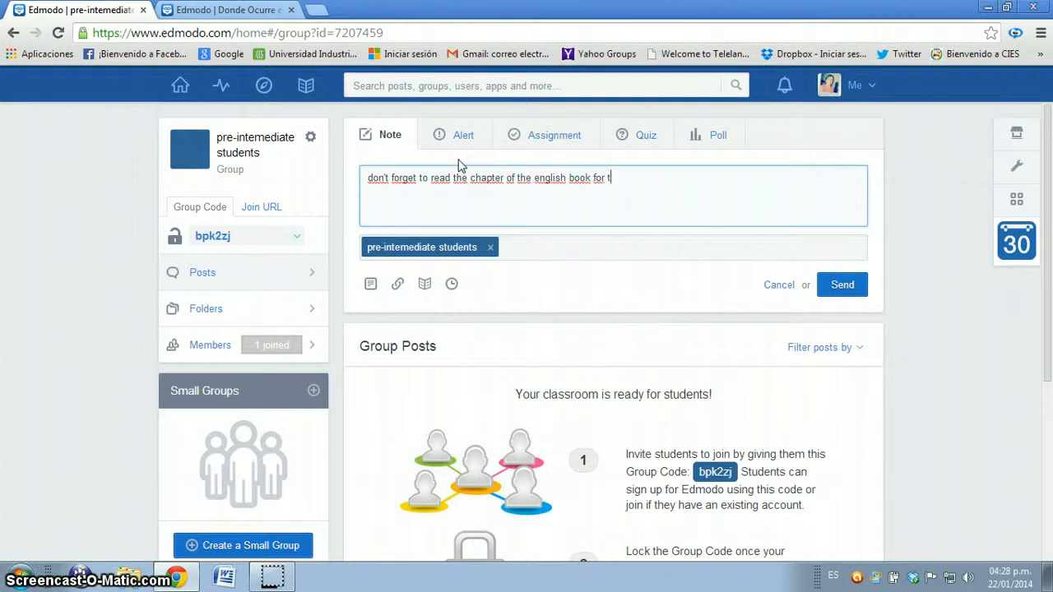
{"action": "type", "text": "omorrow"}
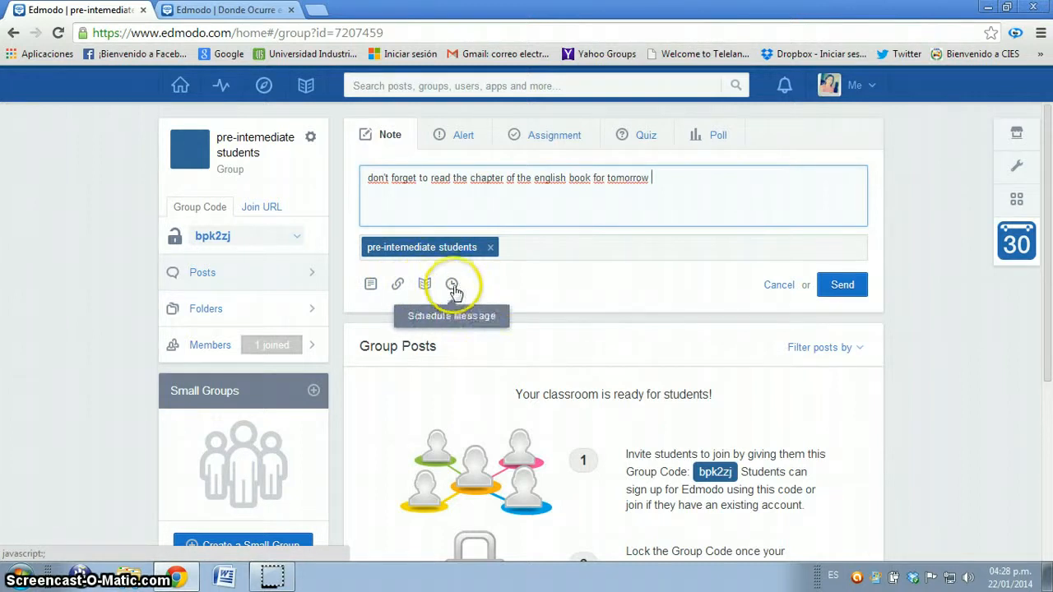
Step: Send the finished note and post an alert to the group reading "please study for the quiz"
{"action": "left_click", "coordinate": [841, 288]}
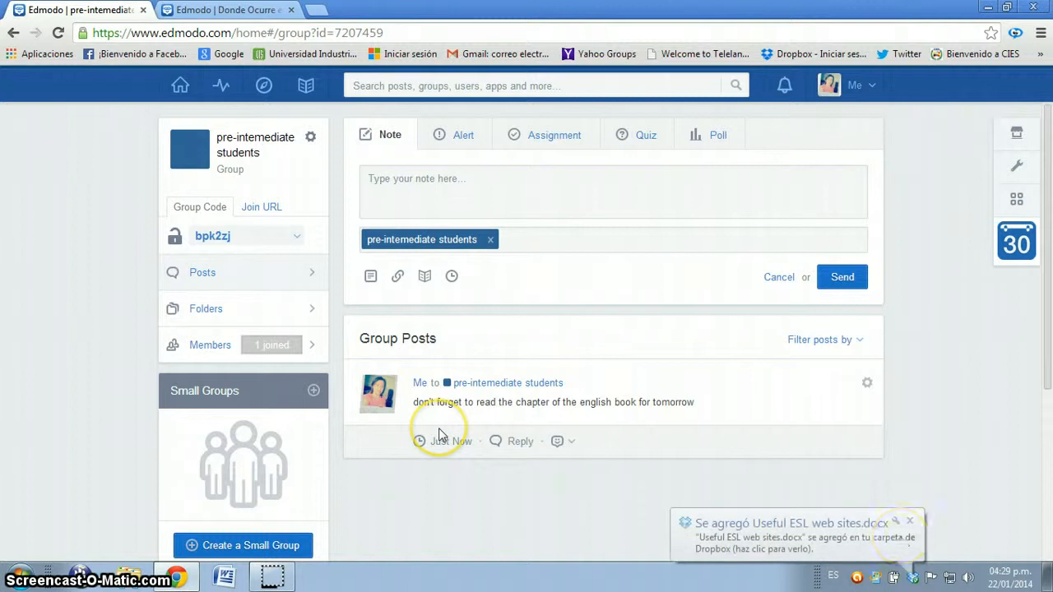
{"action": "left_click", "coordinate": [460, 141]}
{"action": "left_click", "coordinate": [455, 178]}
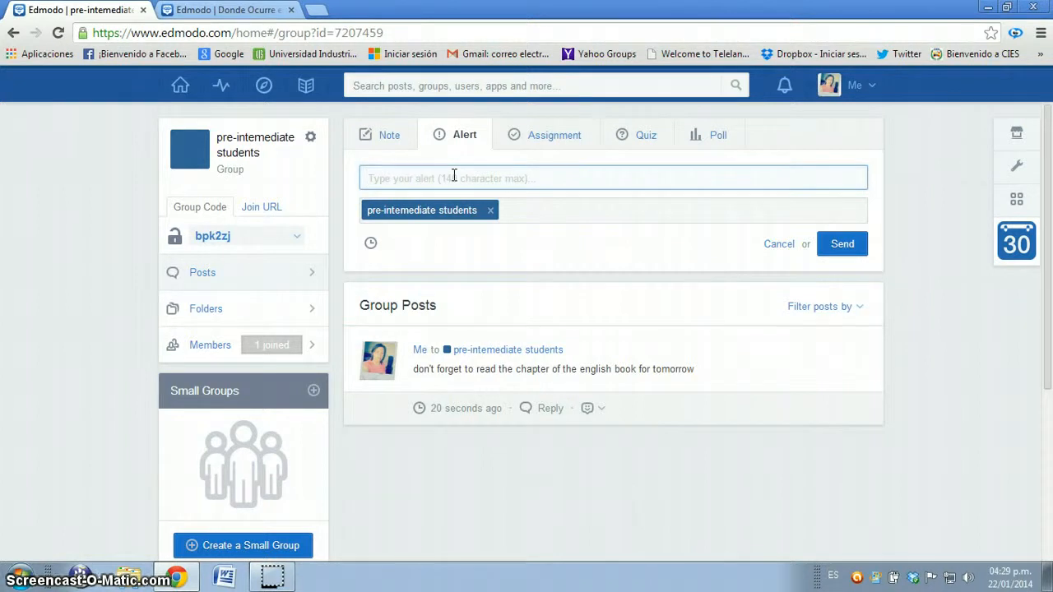
{"action": "type", "text": "please stud"}
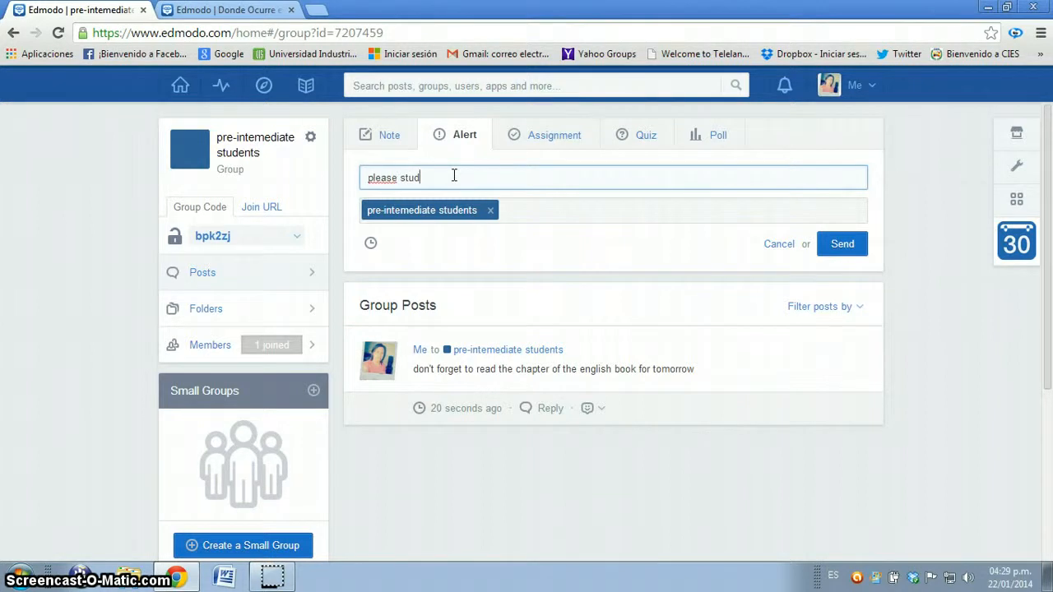
{"action": "type", "text": "y for the qu"}
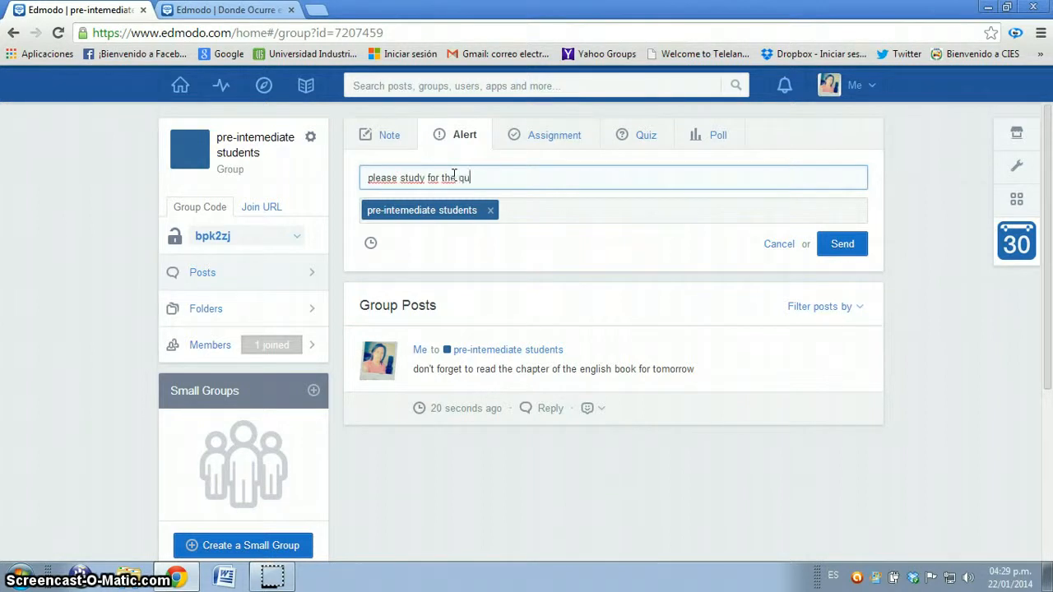
{"action": "type", "text": "iz"}
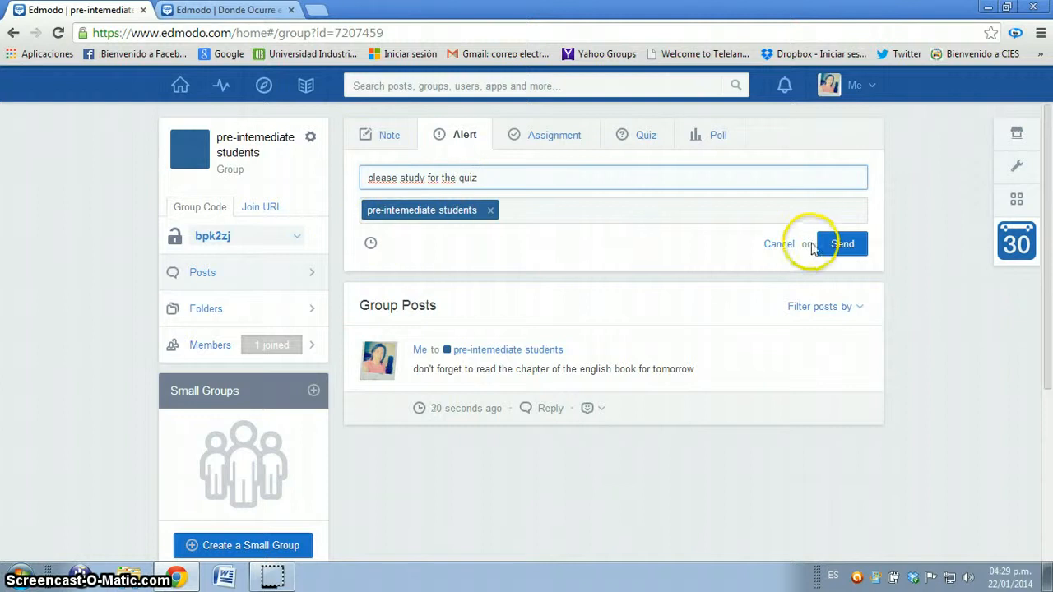
{"action": "left_click", "coordinate": [837, 246]}
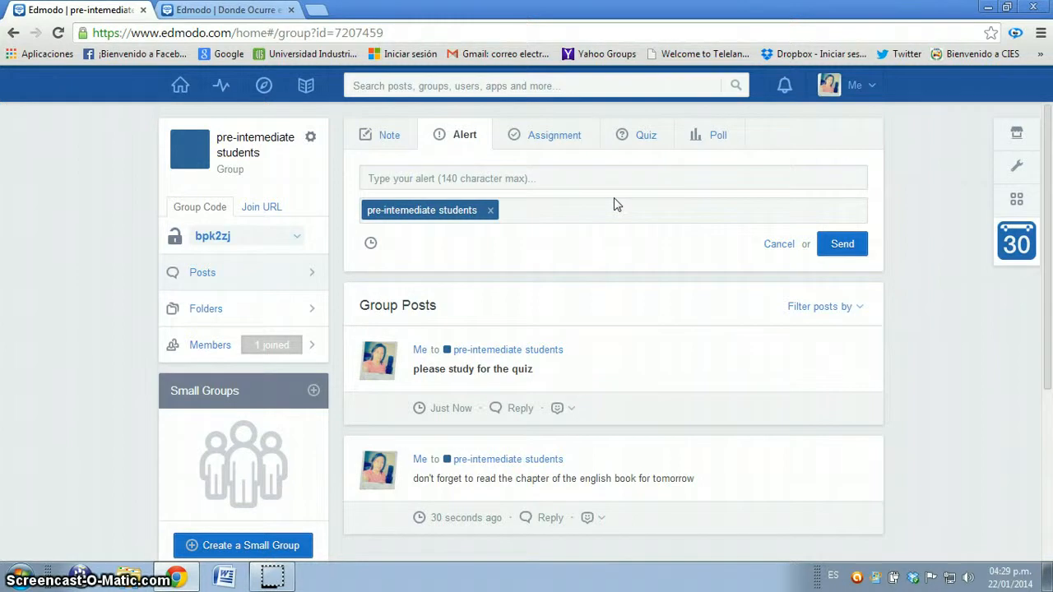
Step: Start an assignment for the group titled "Homework" with the due date 01/29/2014
{"action": "left_click", "coordinate": [557, 138]}
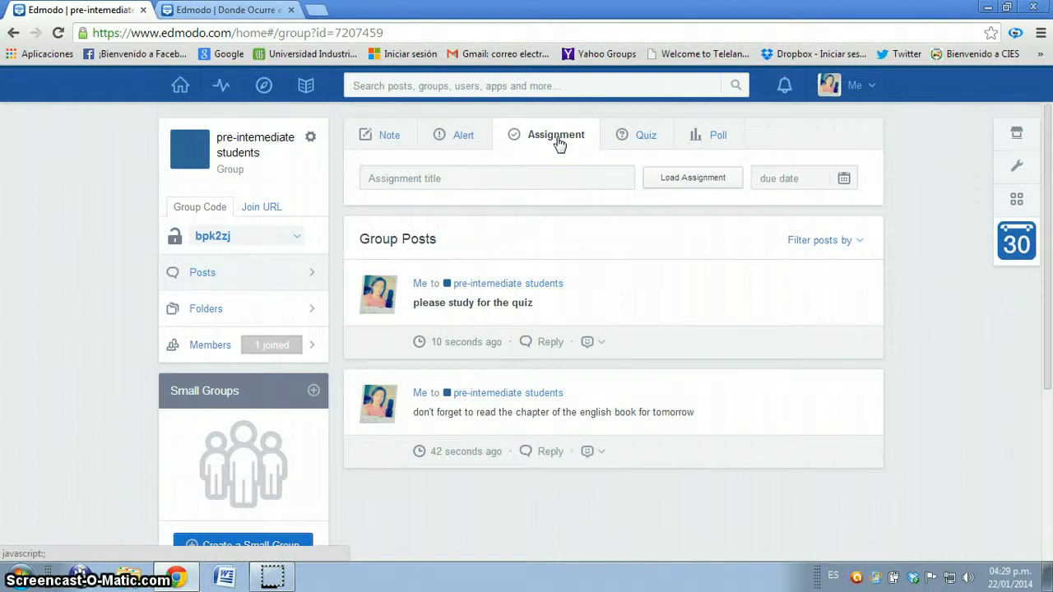
{"action": "left_click", "coordinate": [449, 178]}
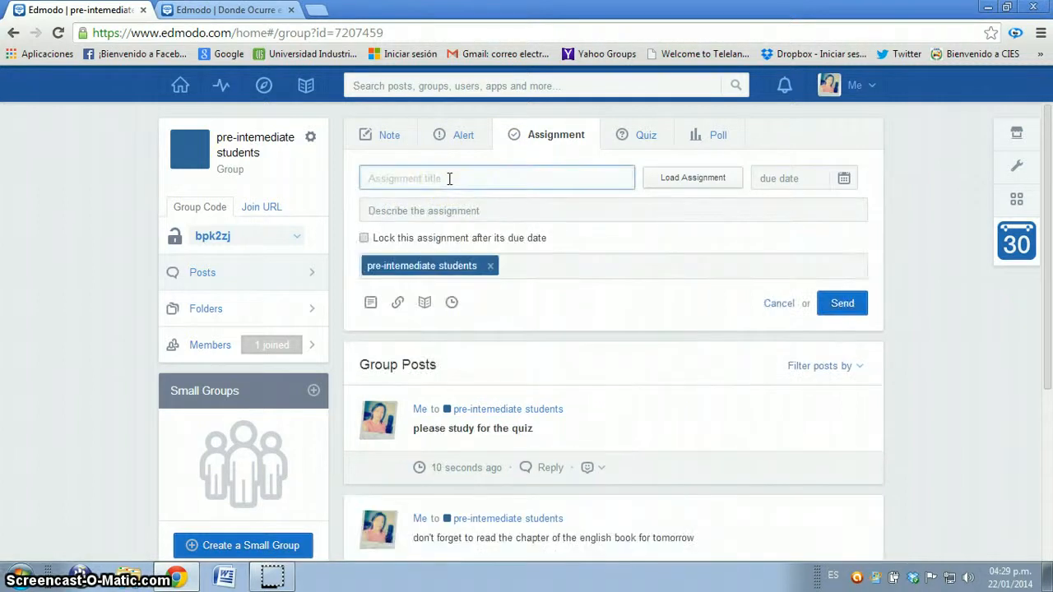
{"action": "type", "text": "Ho"}
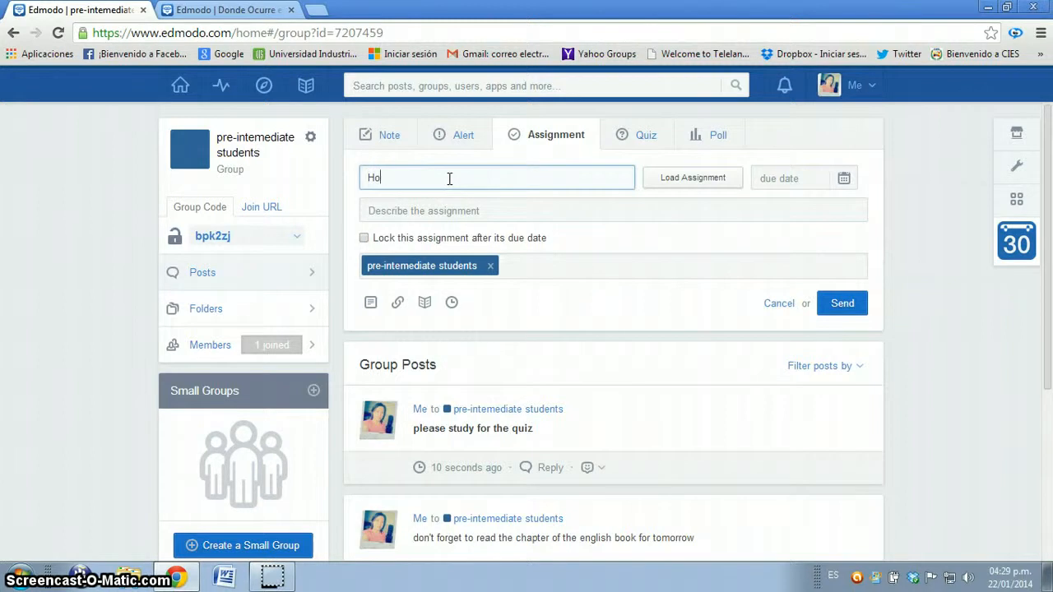
{"action": "type", "text": "mework"}
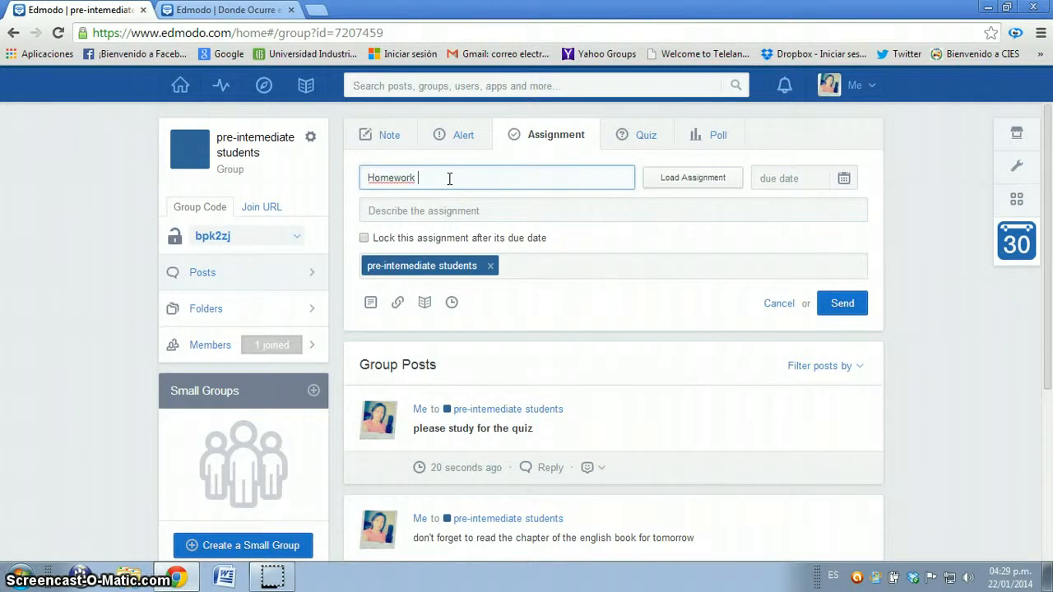
{"action": "left_click", "coordinate": [843, 180]}
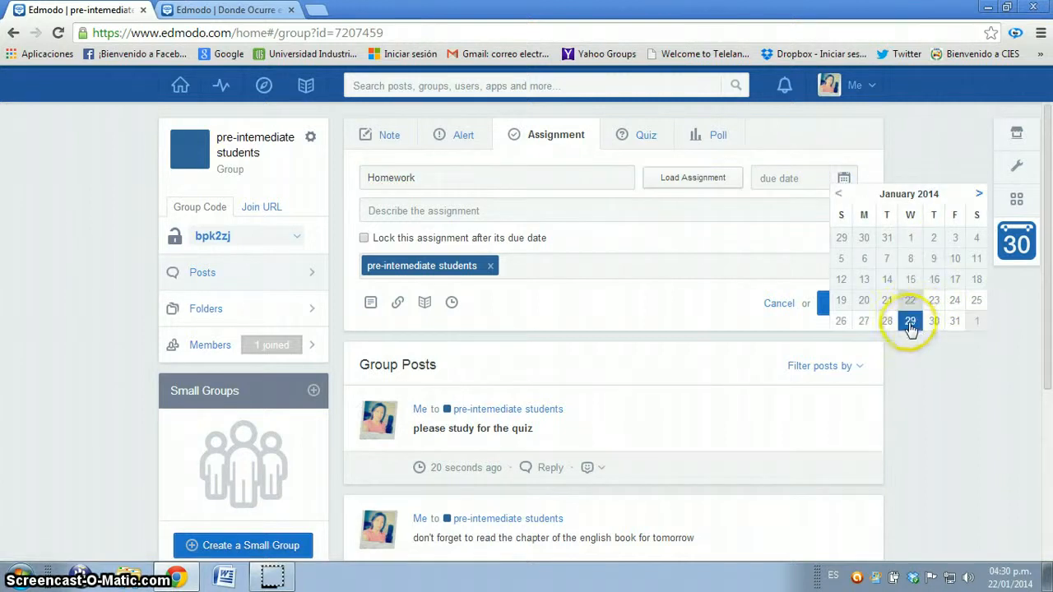
{"action": "left_click", "coordinate": [911, 323]}
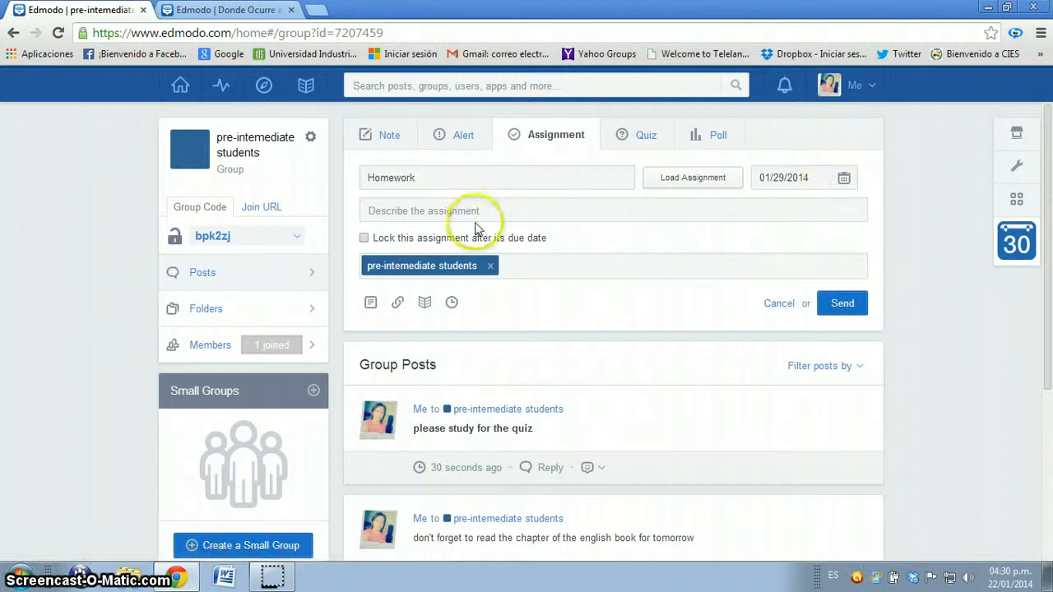
Step: Describe the assignment as "you have to complete the words missing in the crossword"
{"action": "left_click", "coordinate": [451, 210]}
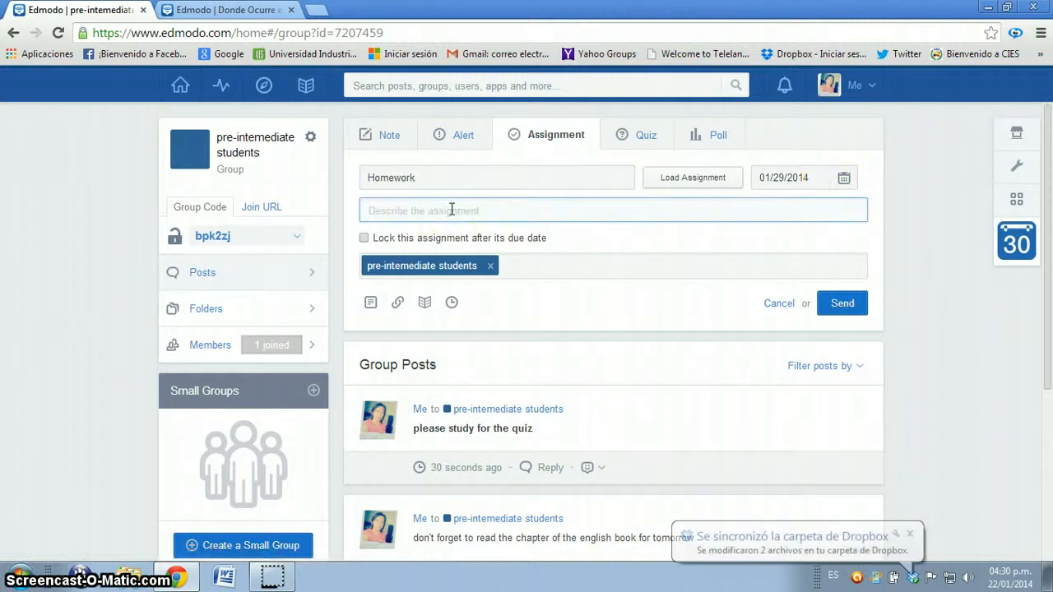
{"action": "type", "text": "you hav"}
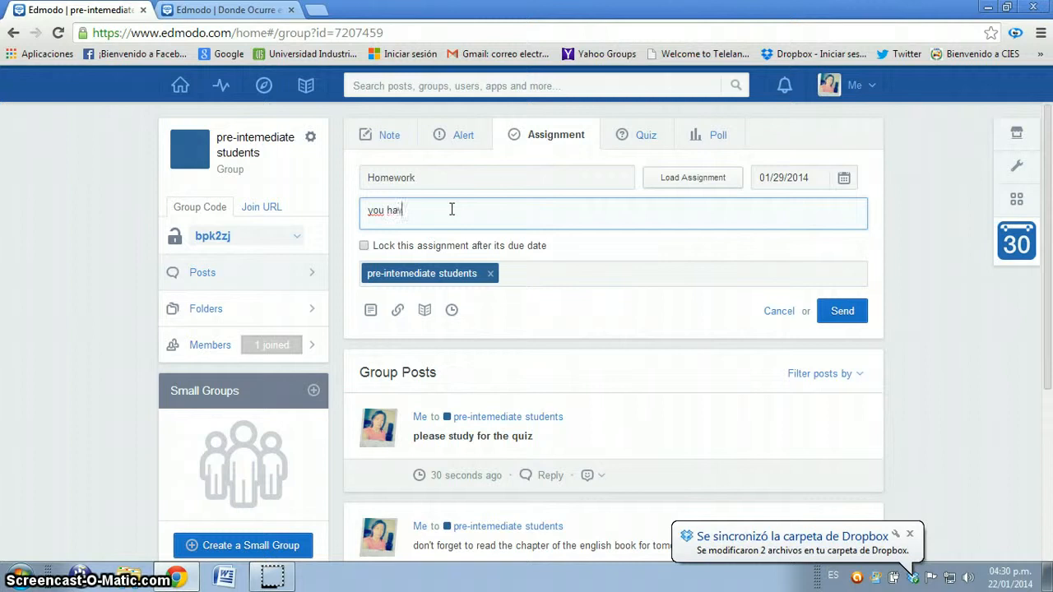
{"action": "type", "text": "e to complete the"}
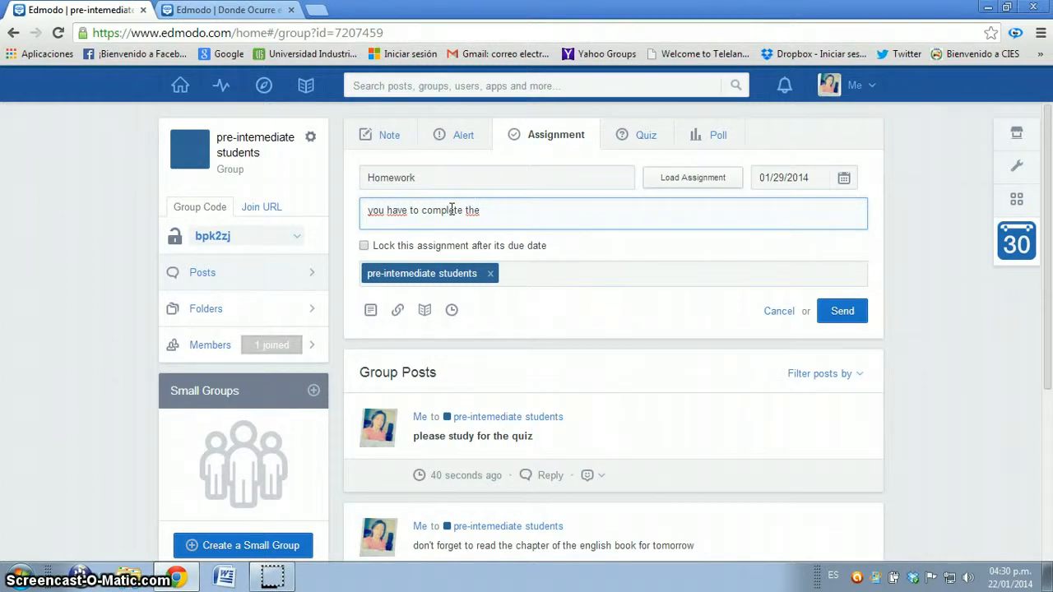
{"action": "type", "text": "words "}
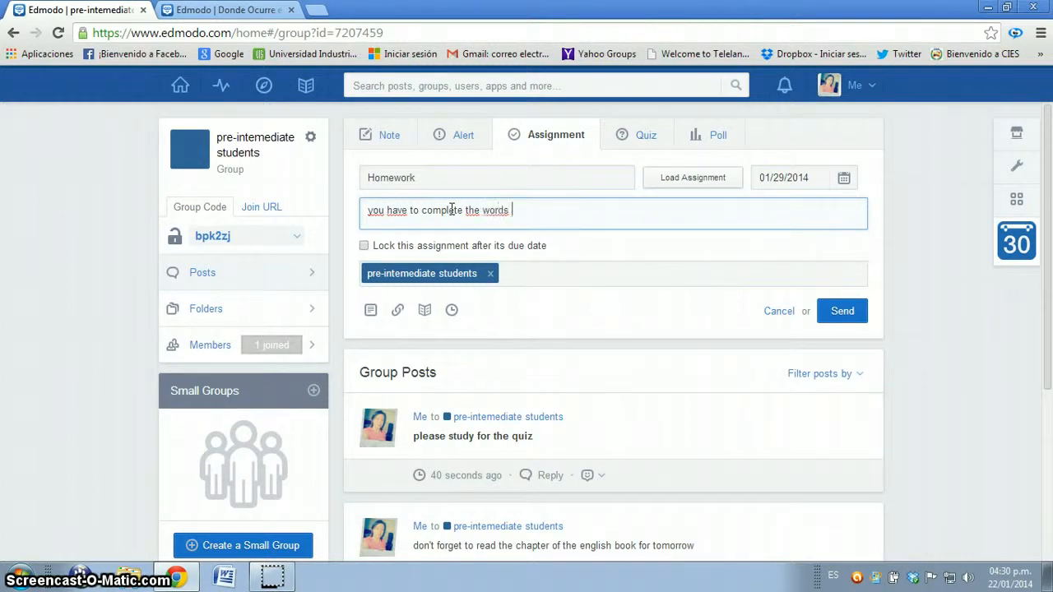
{"action": "type", "text": "messing in the cro"}
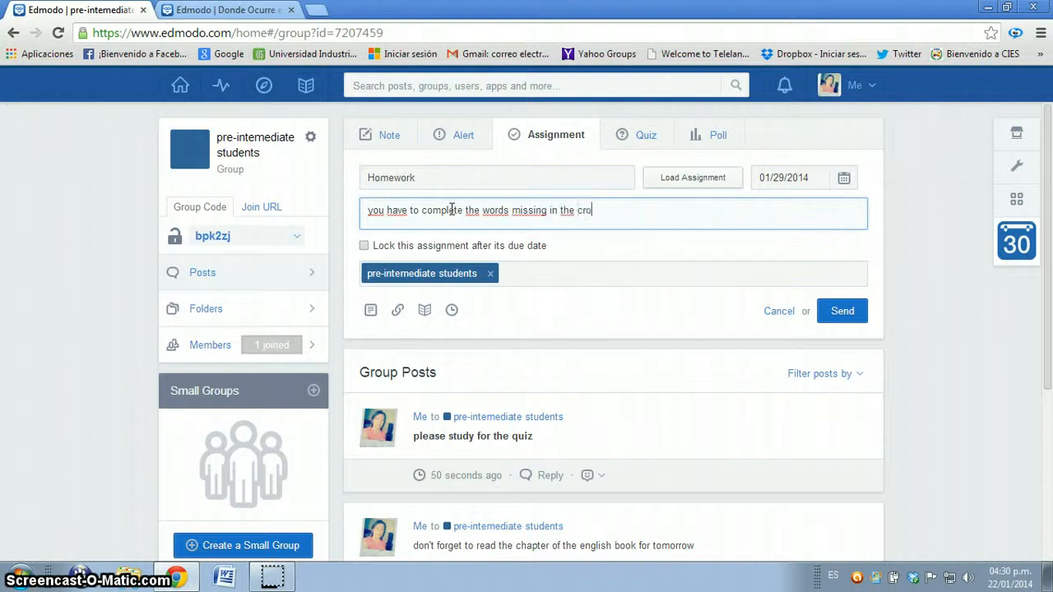
{"action": "type", "text": "swi"}
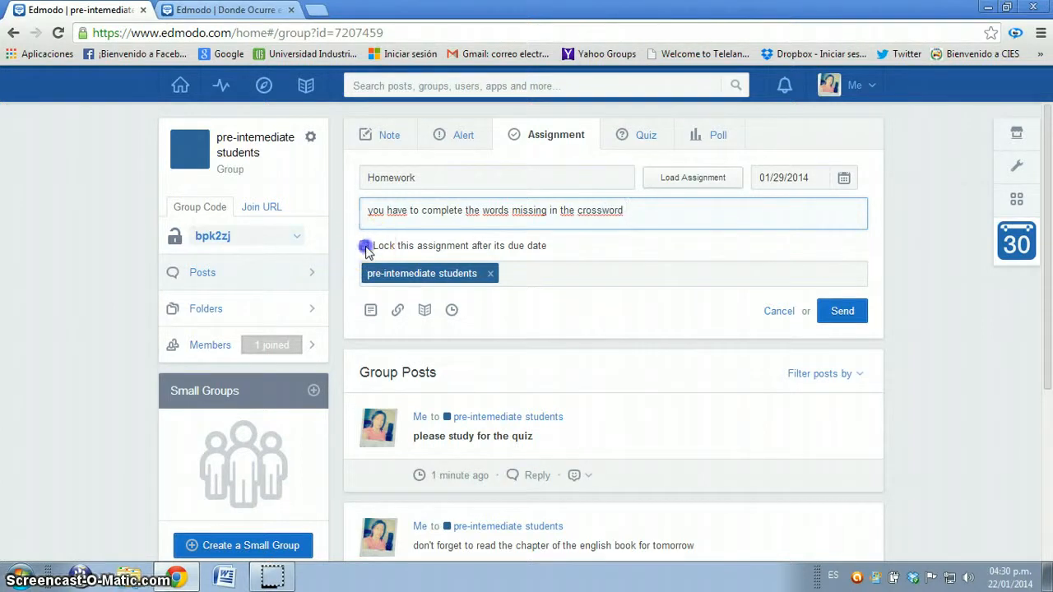
{"action": "left_click", "coordinate": [365, 246]}
{"action": "left_click", "coordinate": [454, 311]}
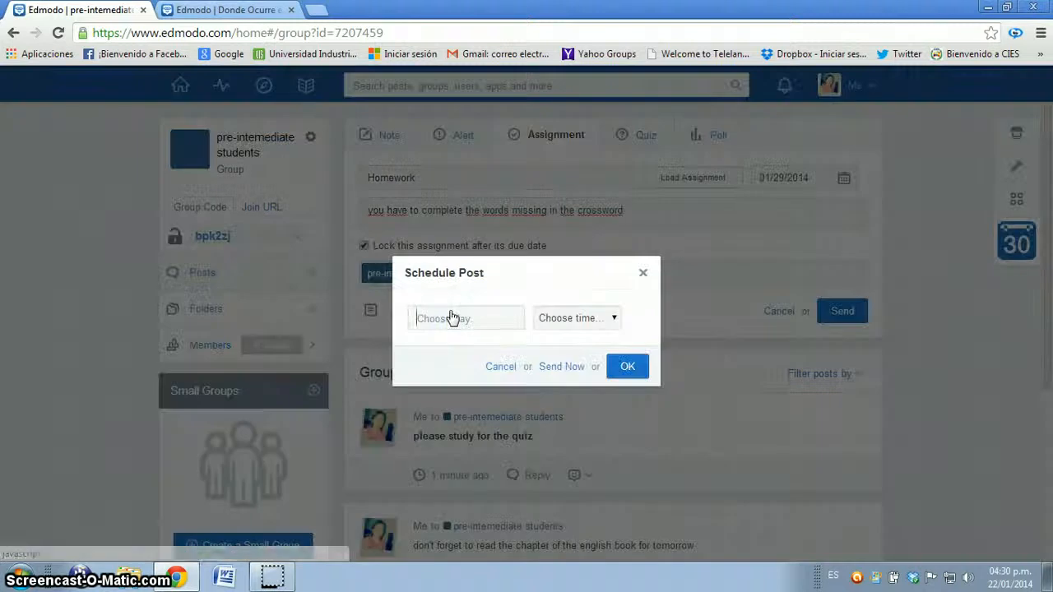
{"action": "left_click", "coordinate": [643, 273]}
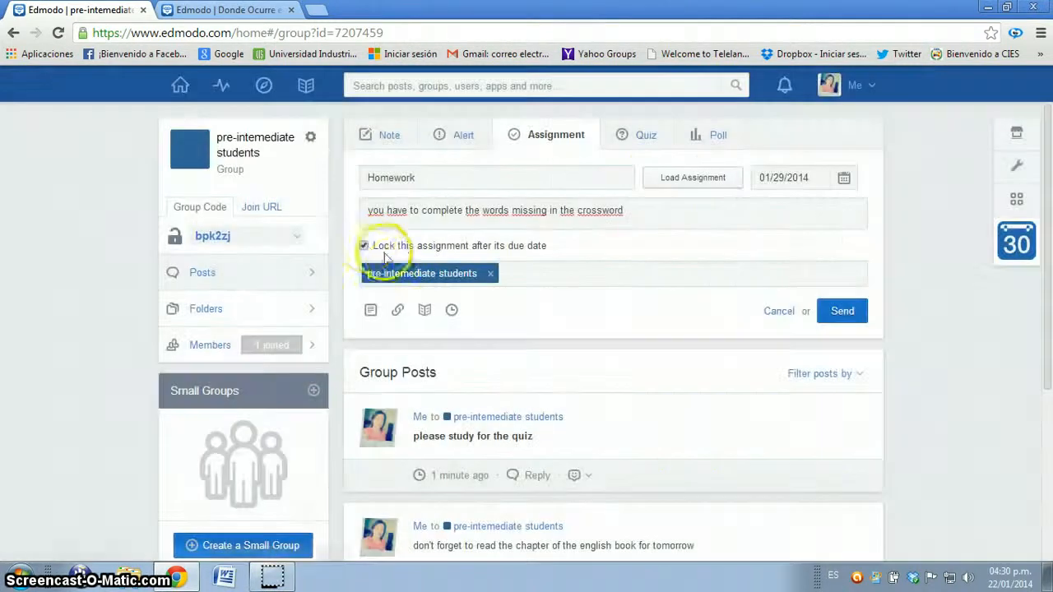
{"action": "left_click", "coordinate": [364, 246]}
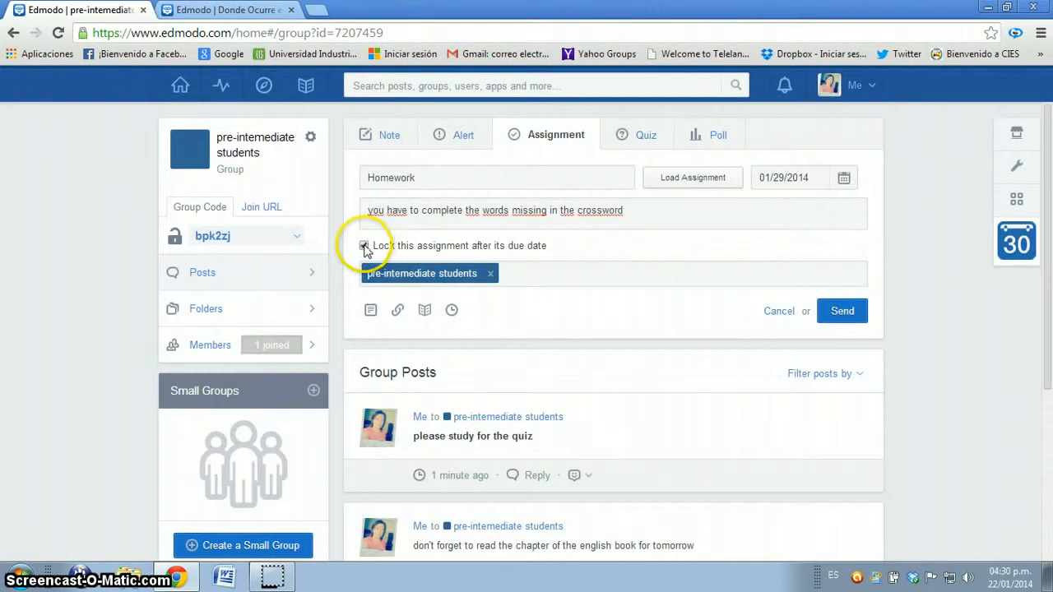
Step: Attach the questions-game document from Documentos > CIES > SESSION 3 PRESENT SIMPLE on drive D: and send the assignment
{"action": "left_click", "coordinate": [372, 312]}
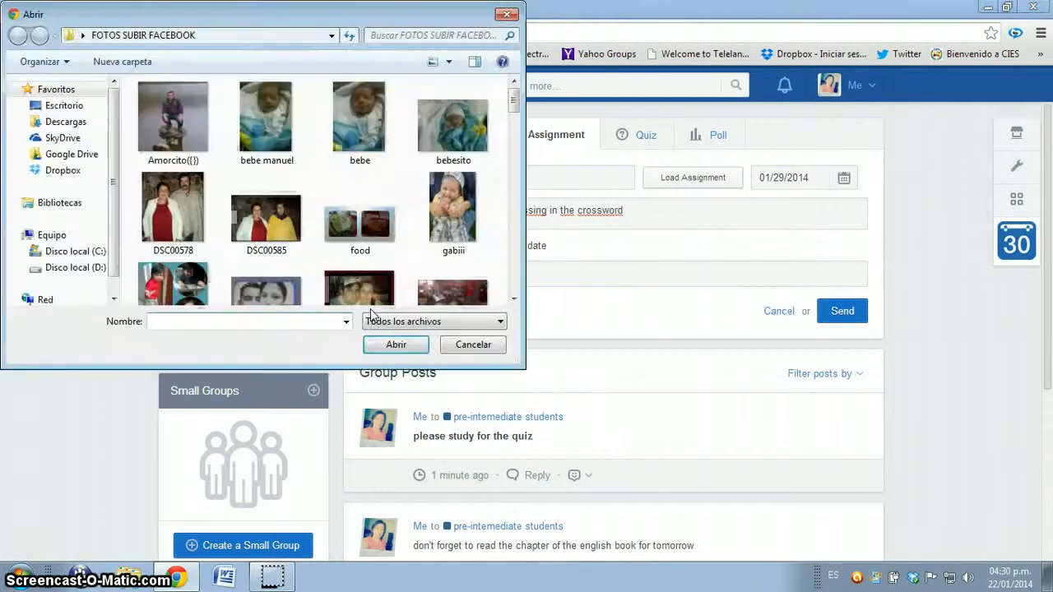
{"action": "left_click", "coordinate": [79, 254]}
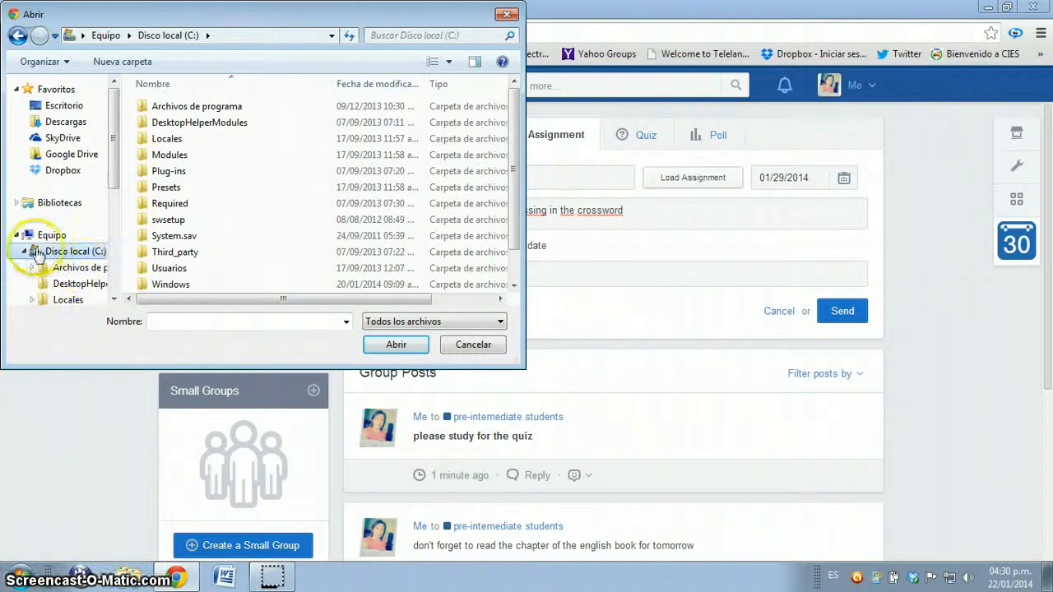
{"action": "scroll", "coordinate": [49, 261], "scroll_direction": "down", "scroll_amount": 3}
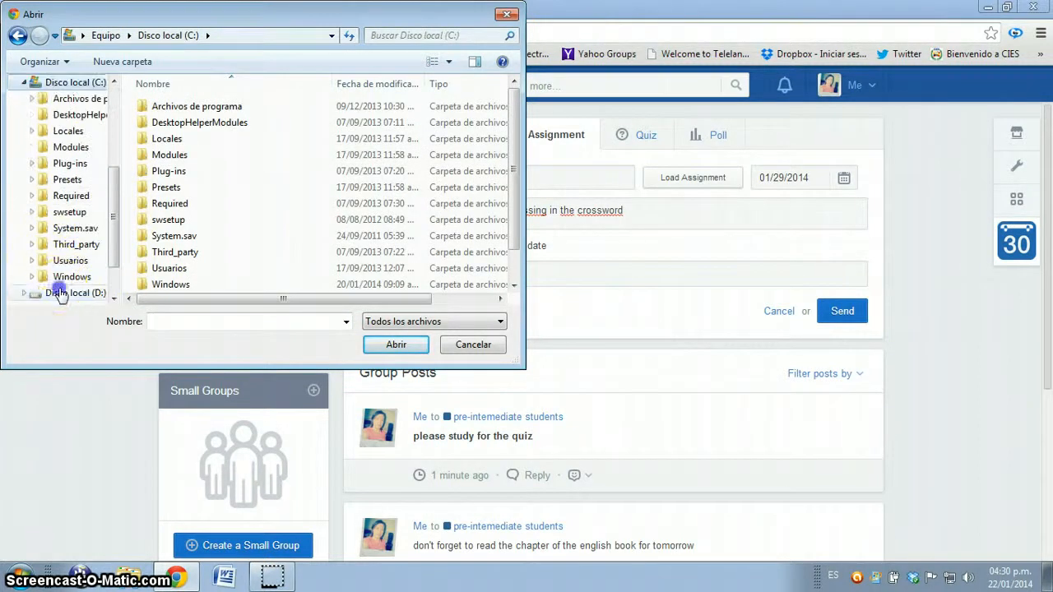
{"action": "left_click", "coordinate": [66, 292]}
{"action": "double_click", "coordinate": [210, 123]}
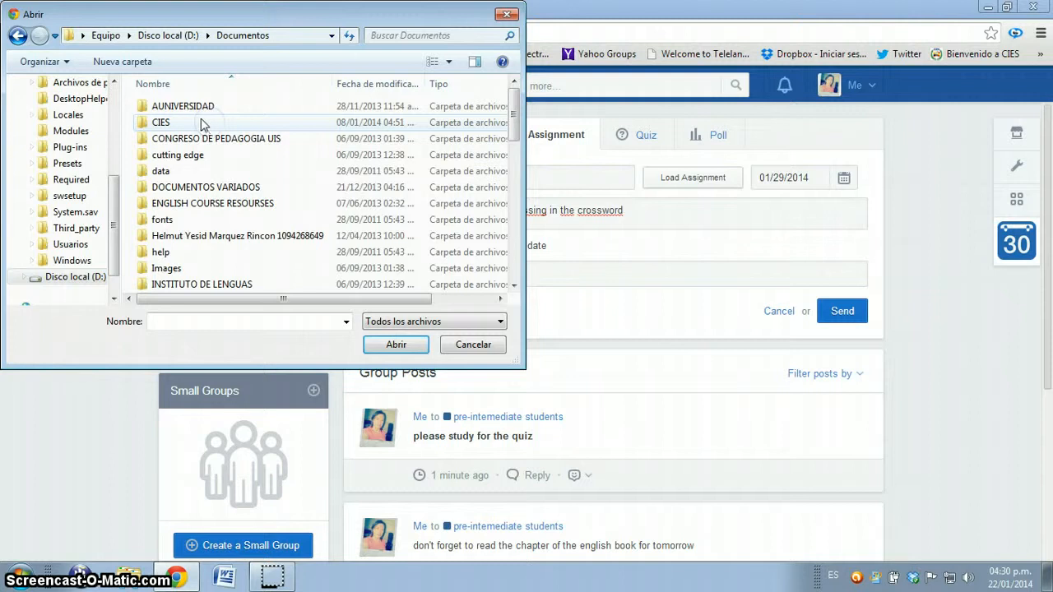
{"action": "double_click", "coordinate": [194, 124]}
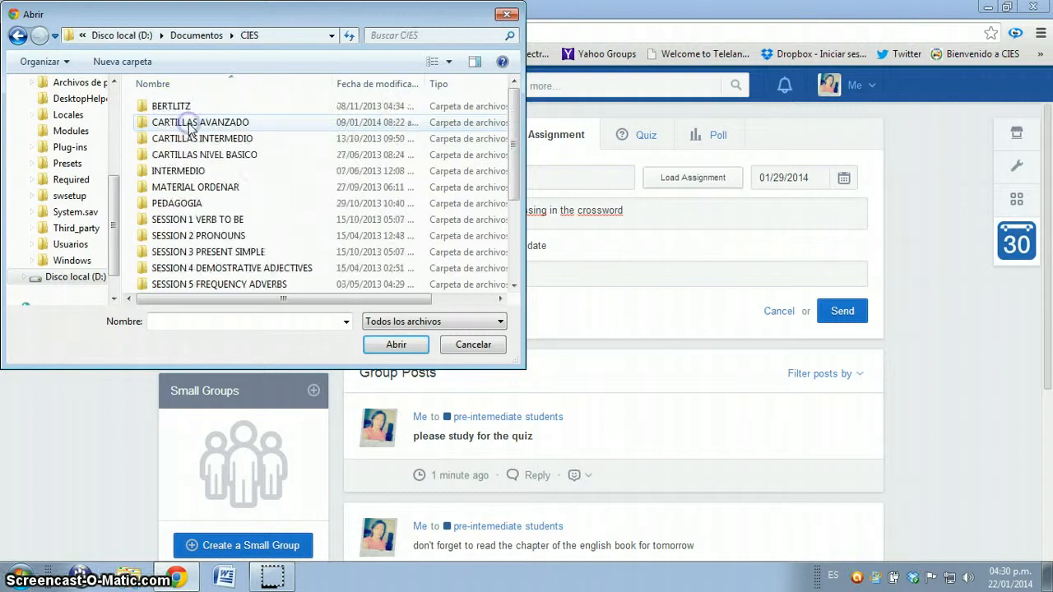
{"action": "double_click", "coordinate": [224, 220]}
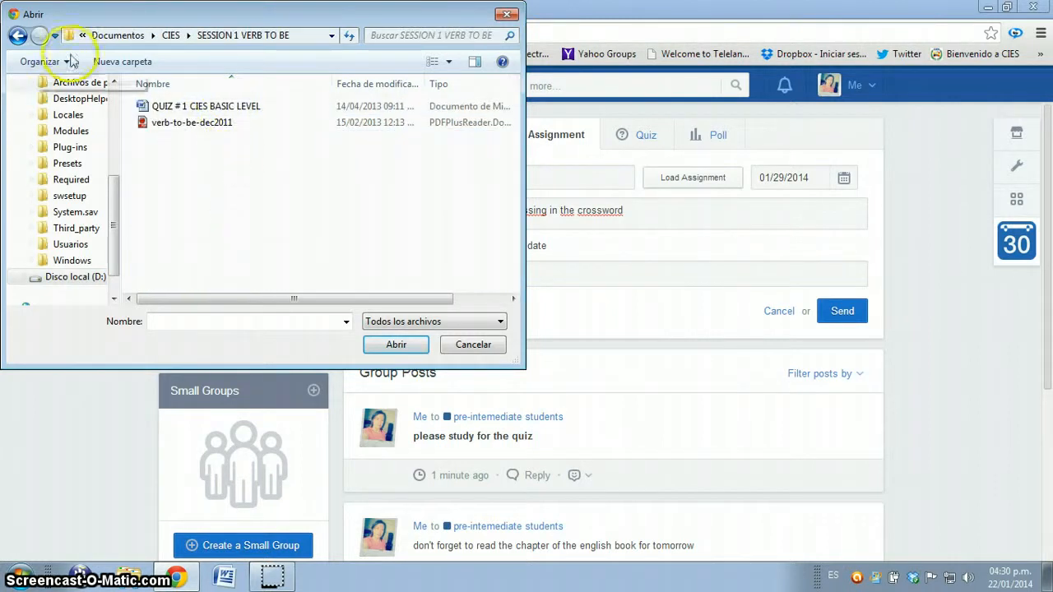
{"action": "left_click", "coordinate": [18, 35]}
{"action": "double_click", "coordinate": [215, 252]}
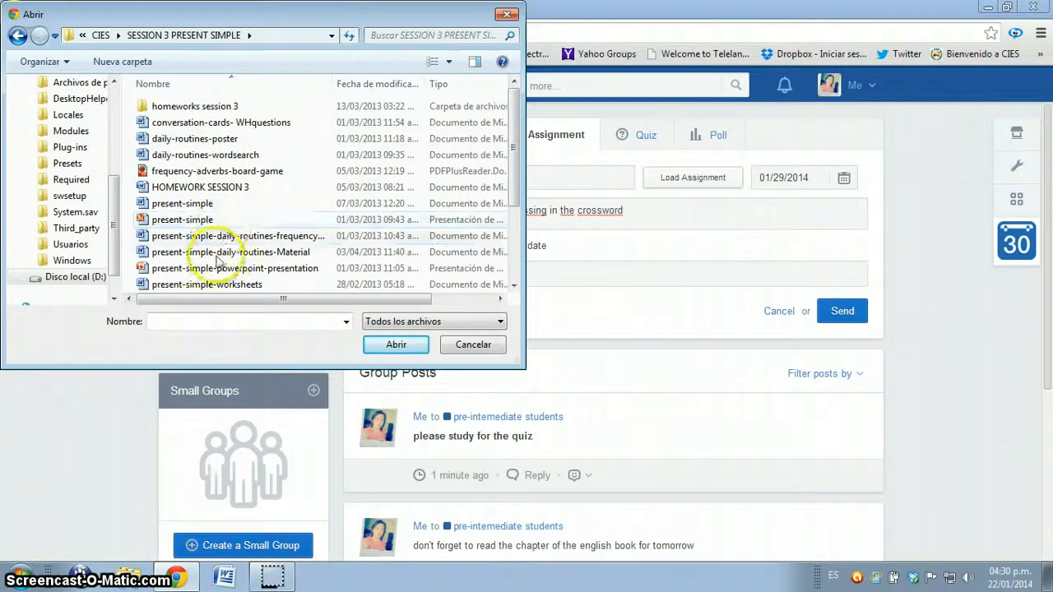
{"action": "scroll", "coordinate": [221, 255], "scroll_direction": "down", "scroll_amount": 3}
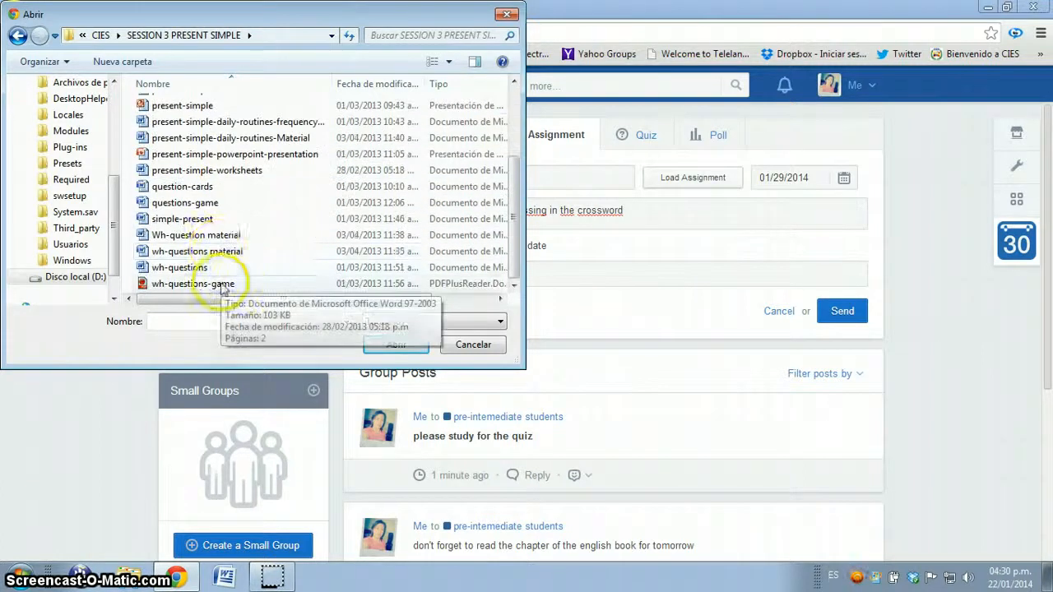
{"action": "double_click", "coordinate": [223, 206]}
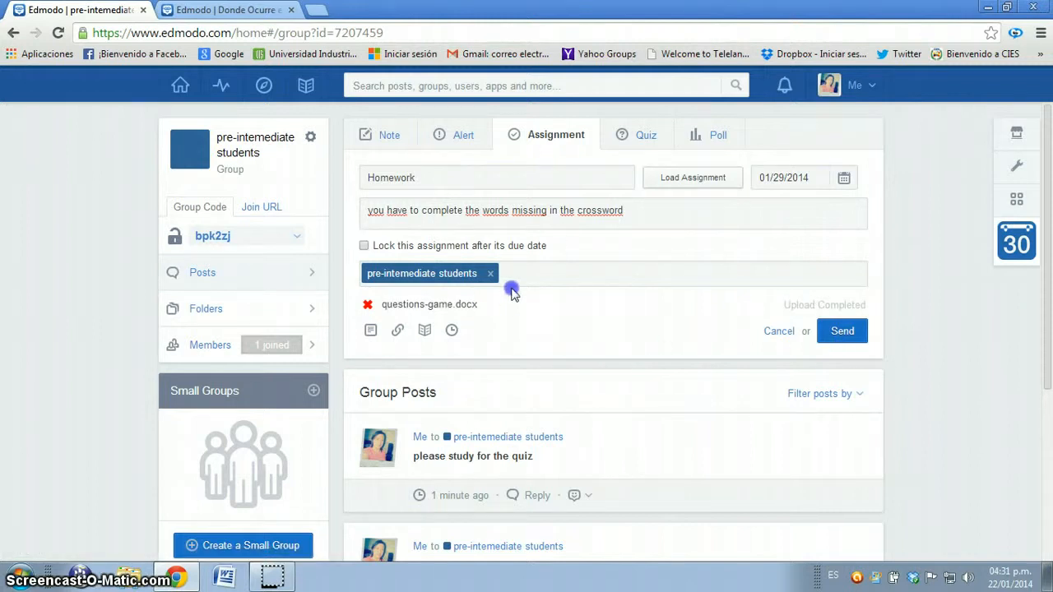
{"action": "left_click", "coordinate": [843, 331]}
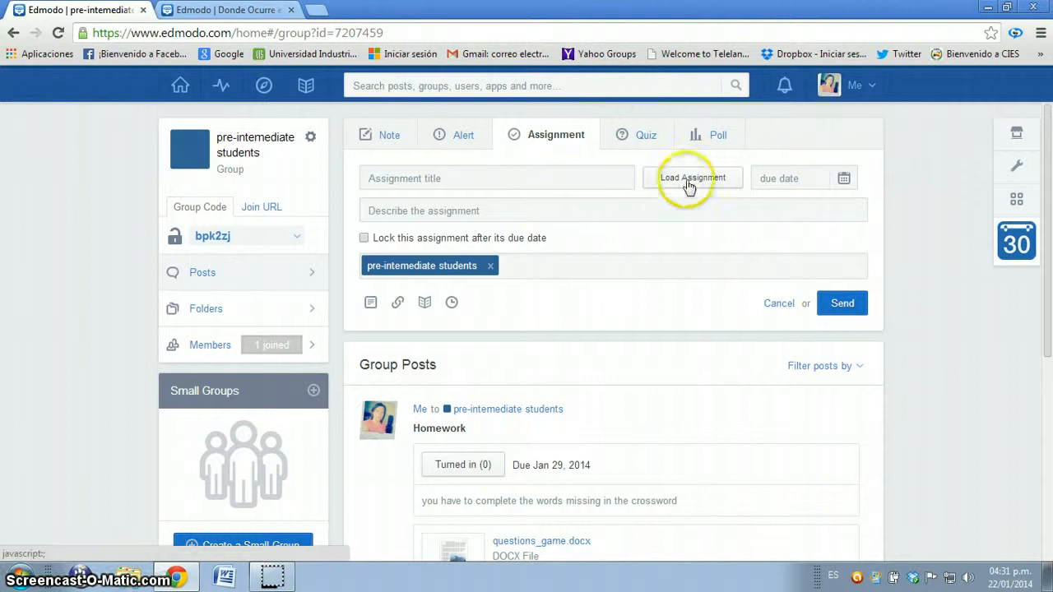
Step: Look at the quiz and poll options for posting to the group
{"action": "left_click", "coordinate": [640, 140]}
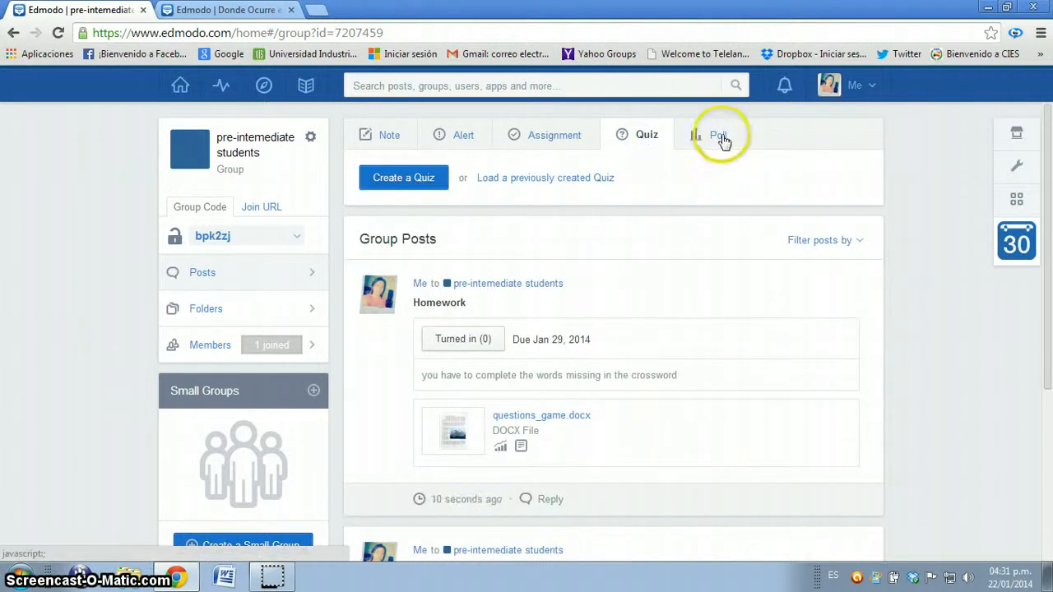
{"action": "left_click", "coordinate": [721, 138]}
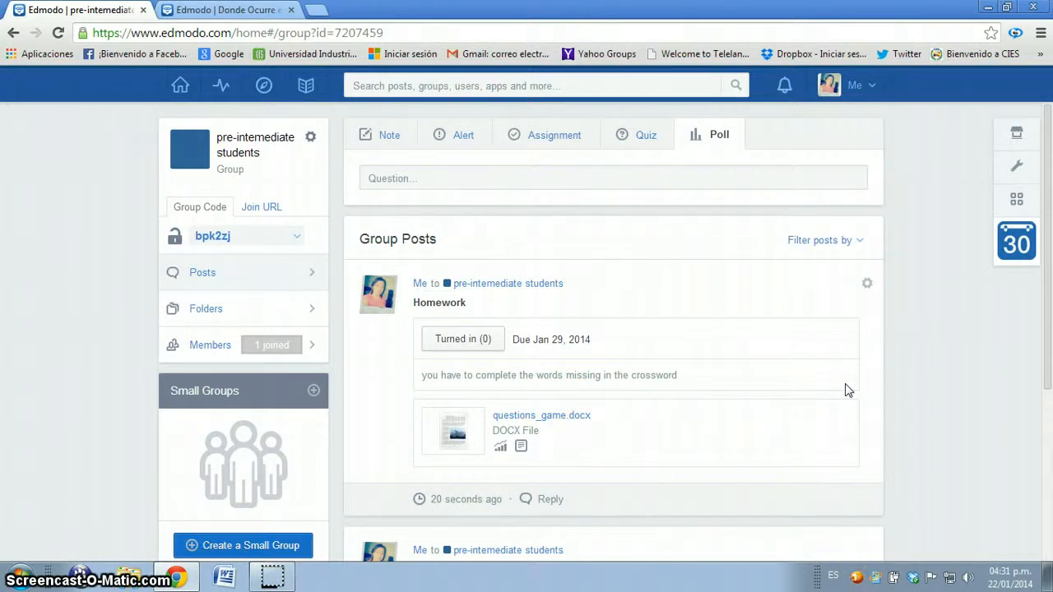
Step: Upload frequency-adverbs-board-game.pdf from the SESSION 3 PRESENT SIMPLE folder and add it to the library items
{"action": "left_click", "coordinate": [303, 89]}
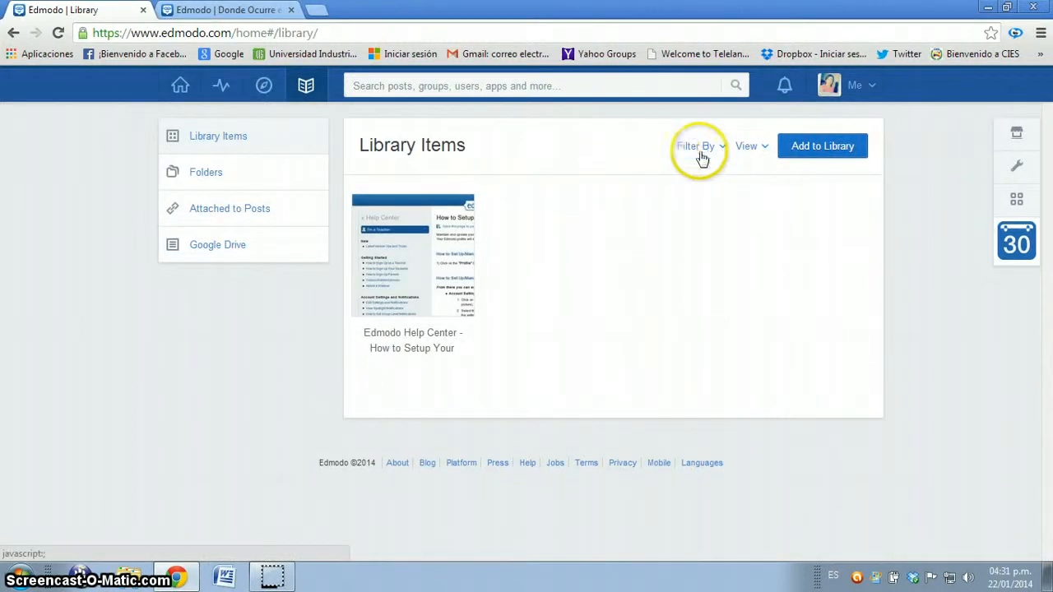
{"action": "left_click", "coordinate": [812, 156]}
{"action": "left_click", "coordinate": [338, 219]}
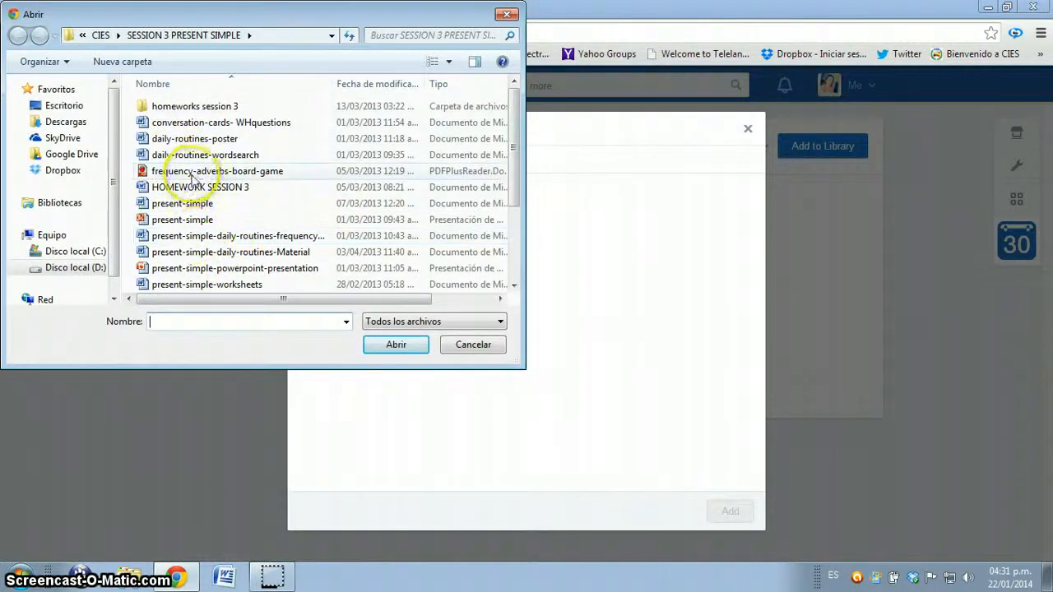
{"action": "double_click", "coordinate": [174, 171]}
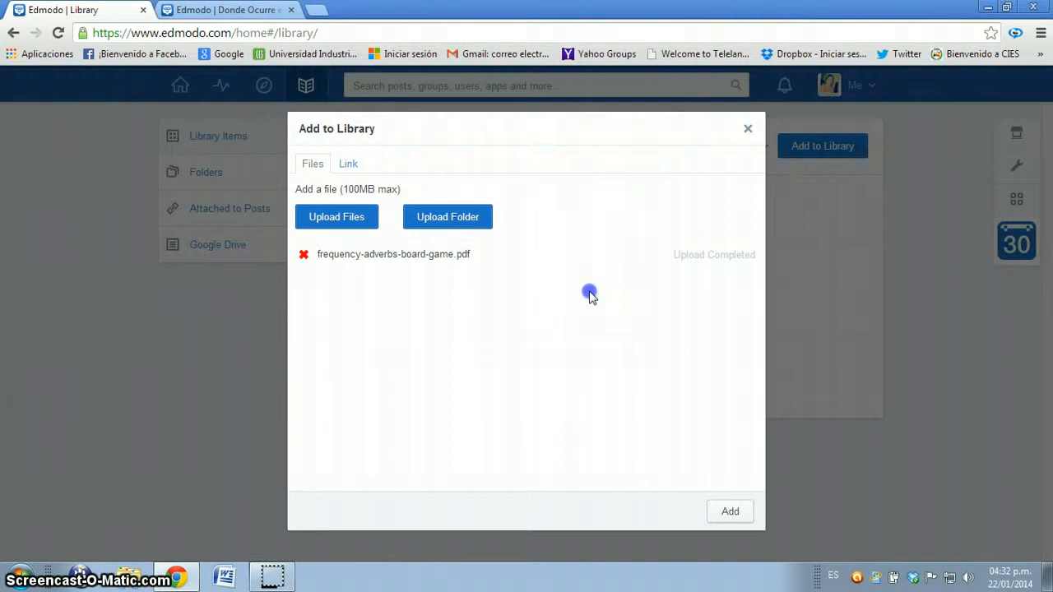
{"action": "left_click", "coordinate": [735, 515]}
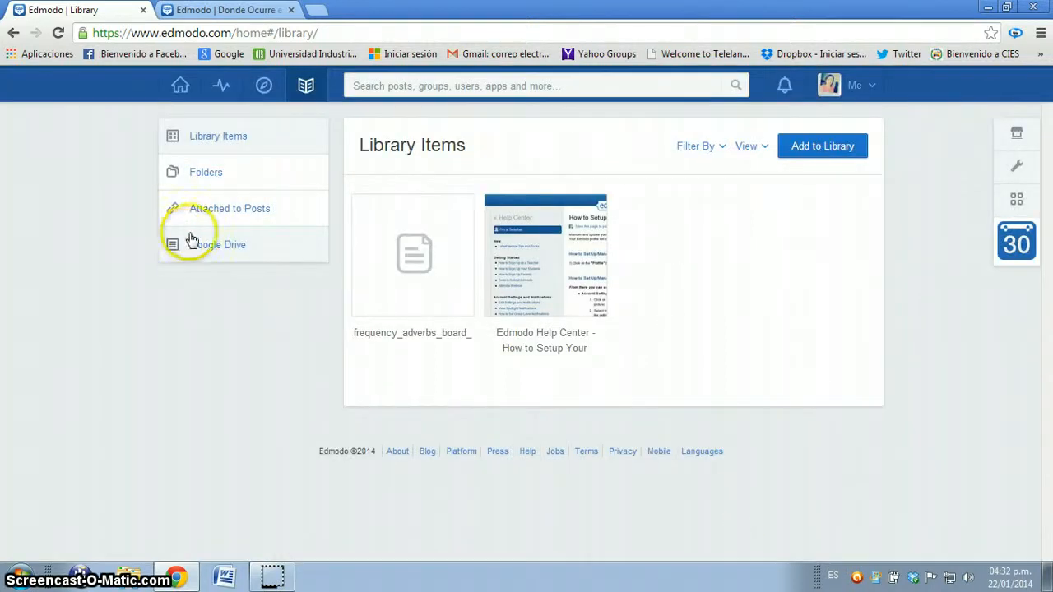
Step: Upload frequency-adverbs-board-game.pdf from the SESSION 3 PRESENT SIMPLE folder into the library's Favorites folder
{"action": "left_click", "coordinate": [243, 178]}
{"action": "left_click", "coordinate": [550, 305]}
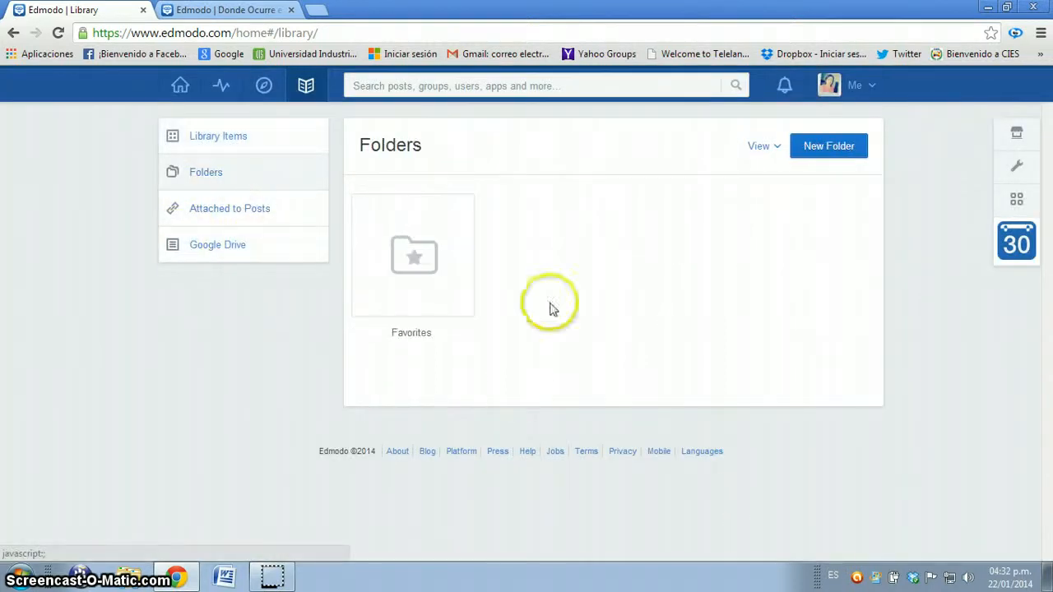
{"action": "left_click", "coordinate": [418, 337]}
{"action": "left_click", "coordinate": [415, 259]}
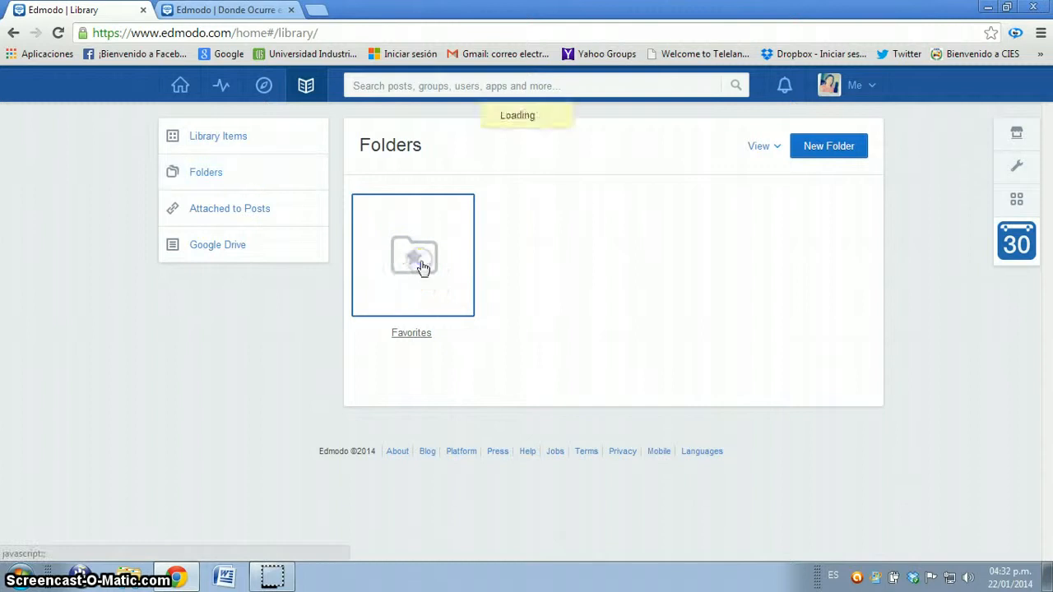
{"action": "left_click", "coordinate": [838, 145]}
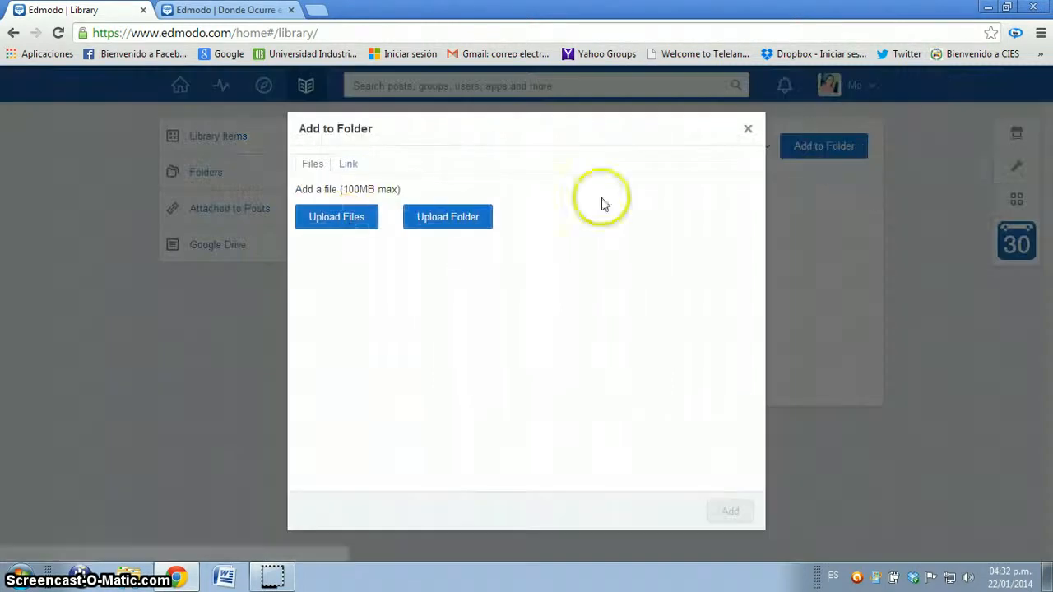
{"action": "left_click", "coordinate": [347, 223]}
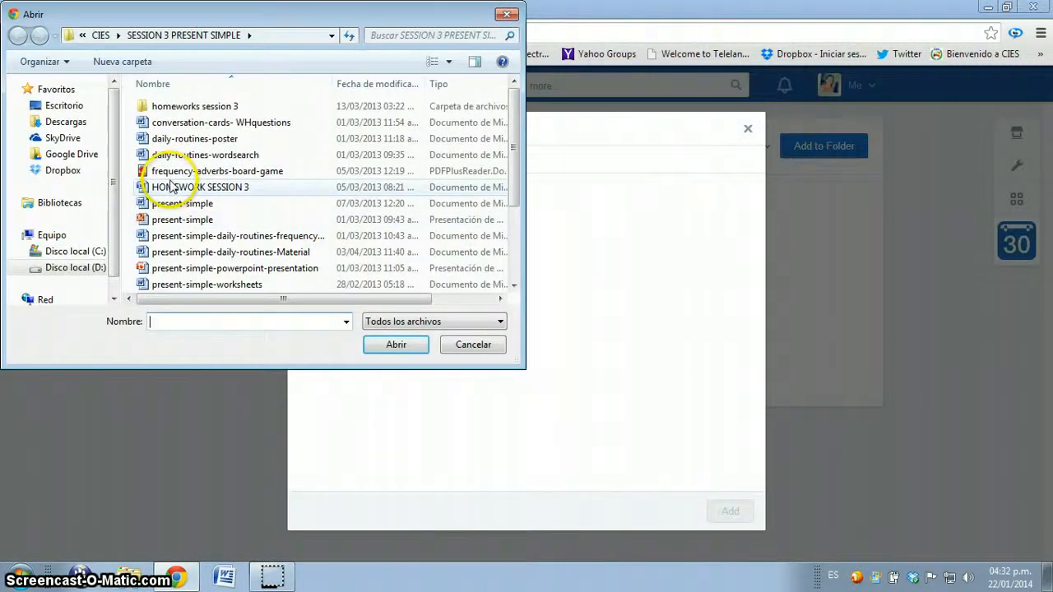
{"action": "double_click", "coordinate": [181, 169]}
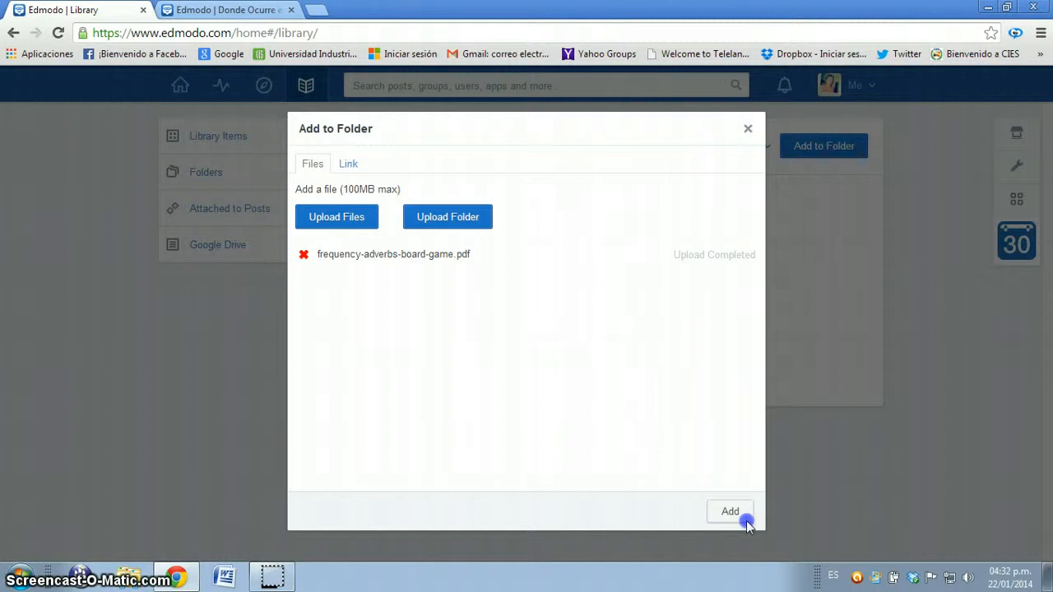
{"action": "left_click", "coordinate": [740, 515]}
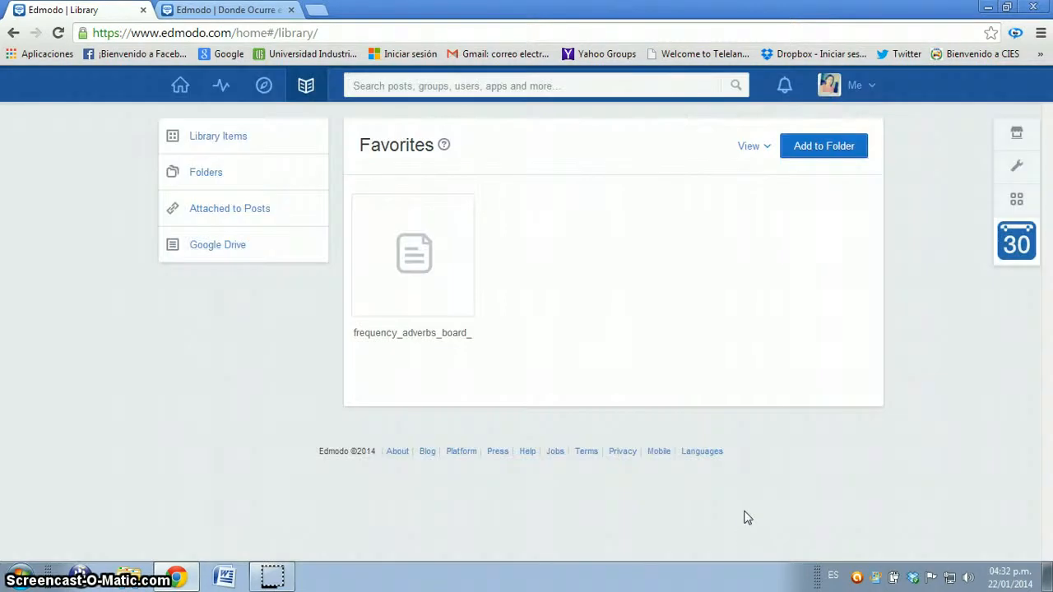
{"action": "left_click", "coordinate": [719, 501]}
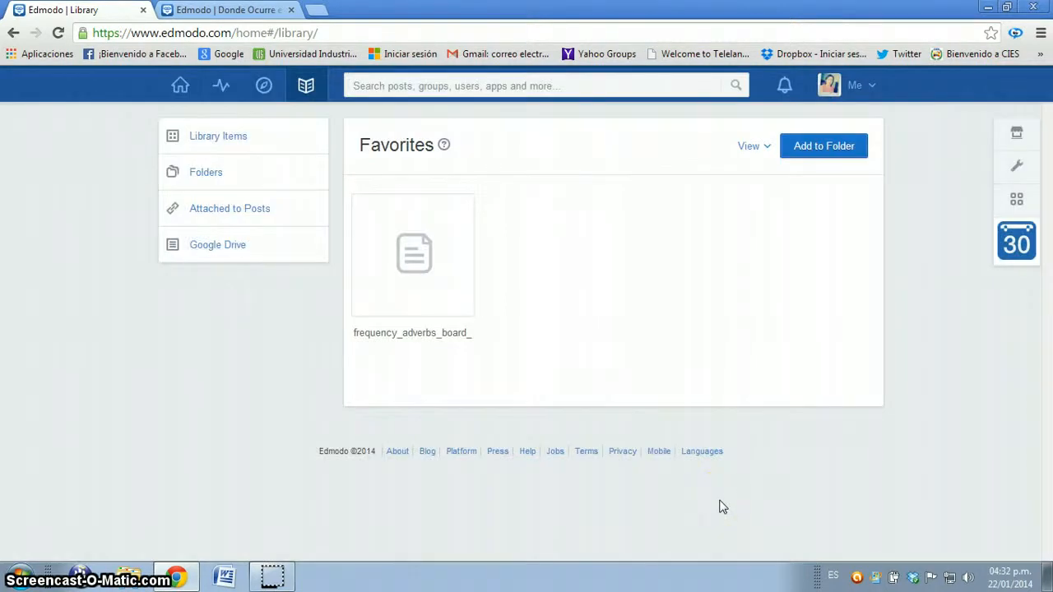